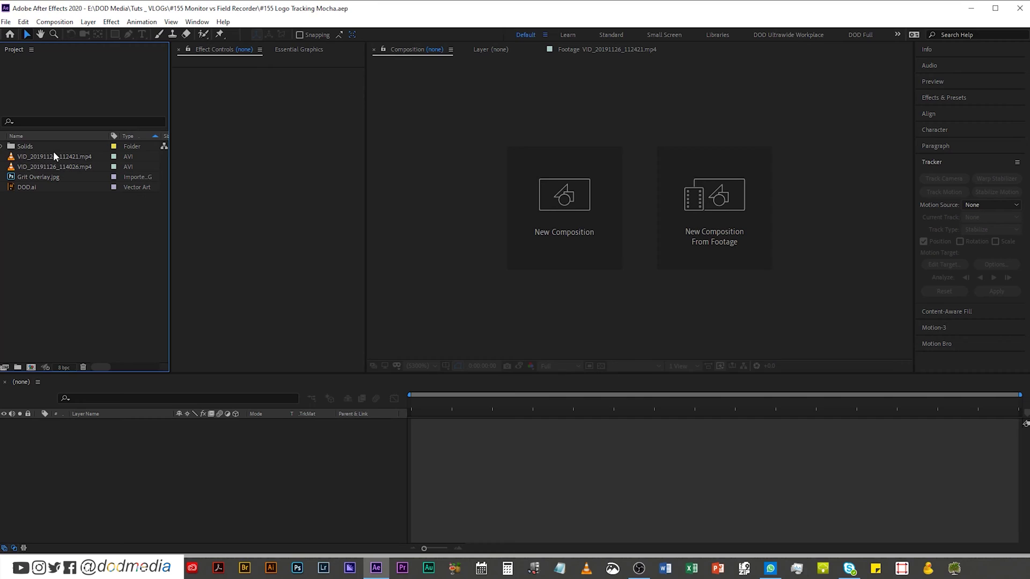
# View VID_20191126_112421.mp4 in the Footage viewer and scrub through its building and fence shots.
pyautogui.doubleClick(53, 155)
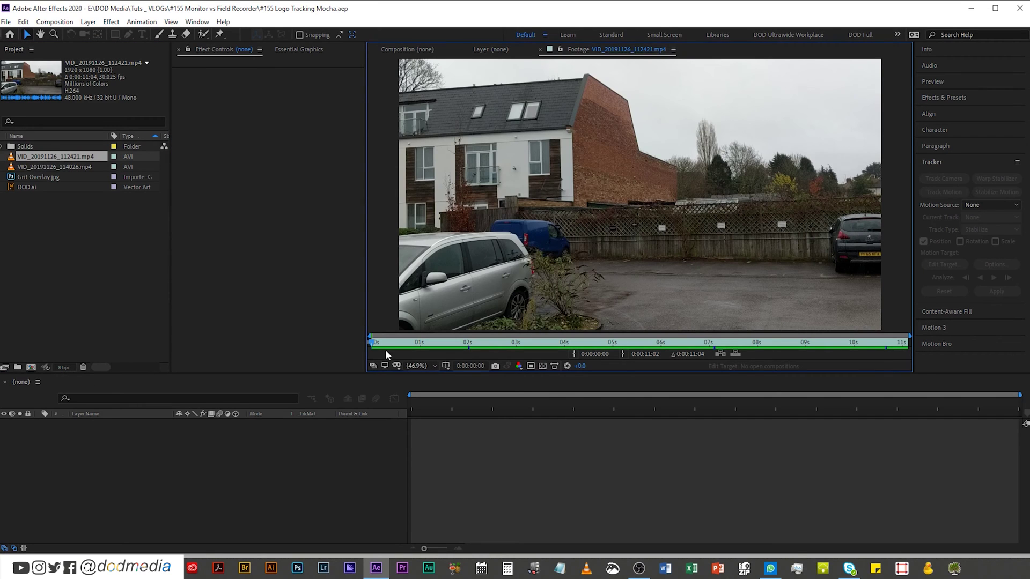
pyautogui.moveTo(373, 342)
pyautogui.mouseDown()
pyautogui.moveTo(577, 347)
pyautogui.moveTo(479, 344)
pyautogui.mouseUp()
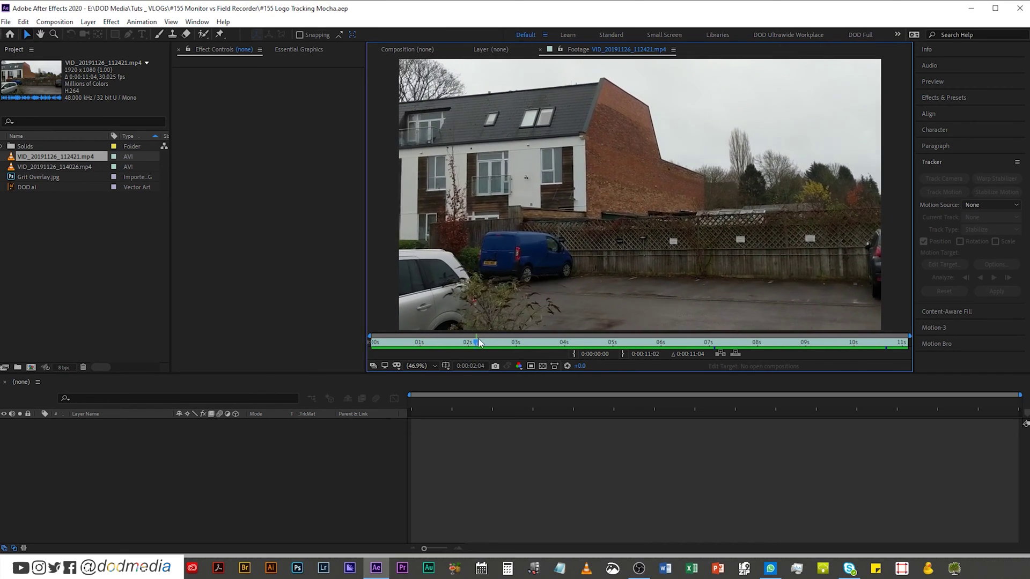
pyautogui.moveTo(480, 343)
pyautogui.mouseDown()
pyautogui.moveTo(825, 344)
pyautogui.moveTo(501, 344)
pyautogui.moveTo(431, 332)
pyautogui.moveTo(817, 318)
pyautogui.mouseUp()
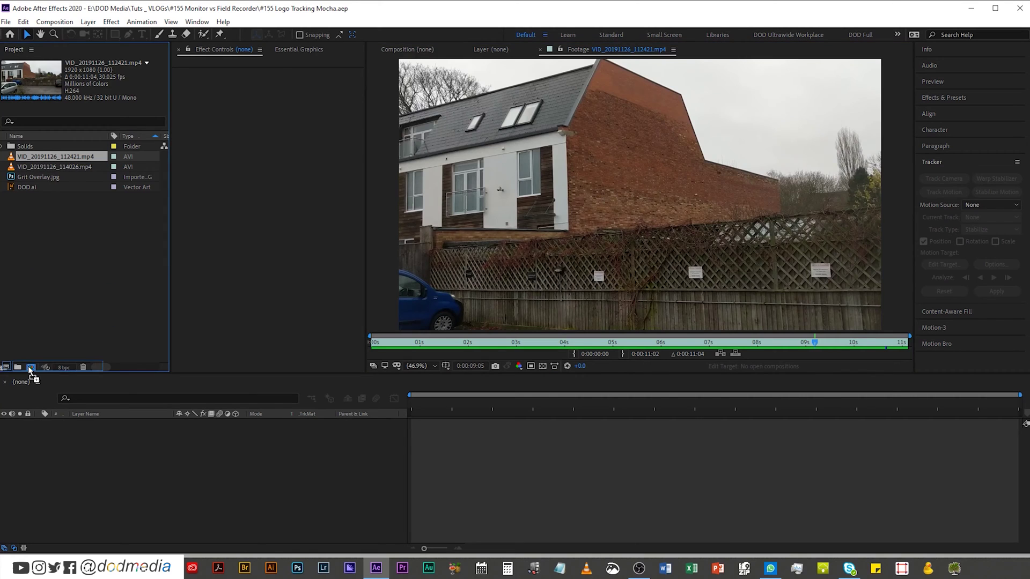
# Create a composition from VID_20191126_112421.mp4 and bring up the layer's menu for Mocha AE.
pyautogui.moveTo(29, 366); pyautogui.dragTo(30, 367)
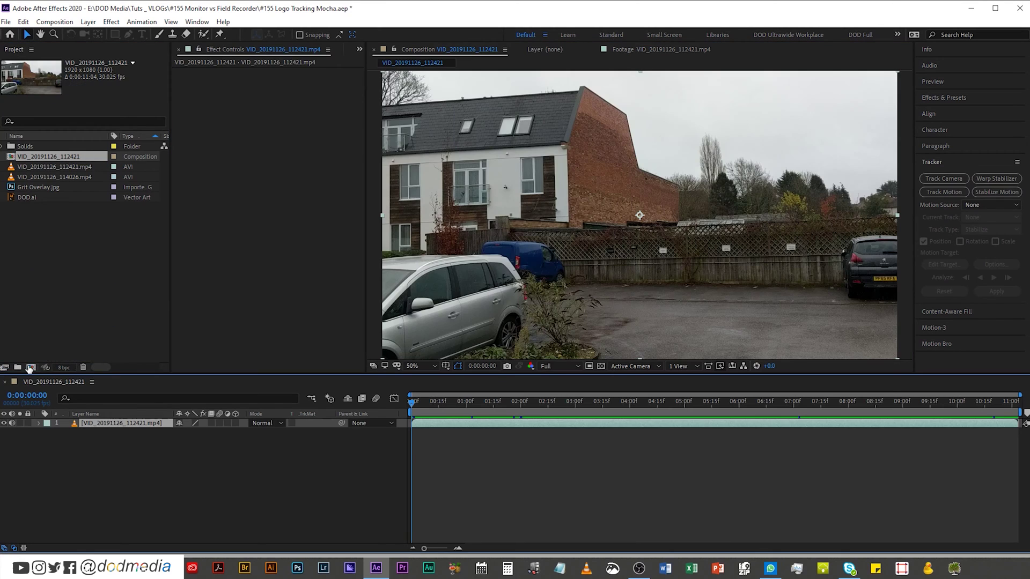
pyautogui.rightClick(134, 423)
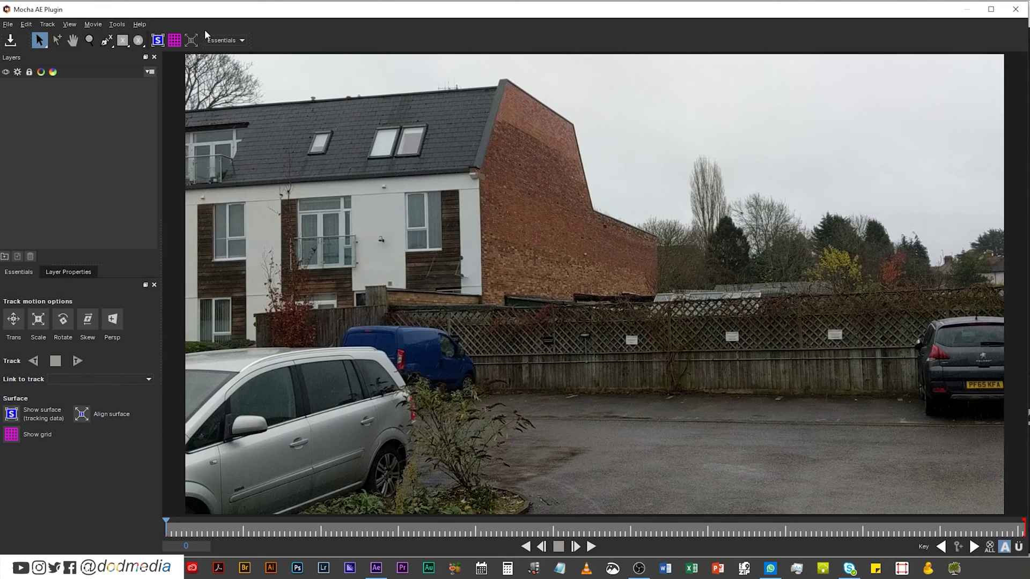
# Try the Classic workspace, return to Essentials, and begin an X-Spline outline of the brick wall.
pyautogui.click(230, 63)
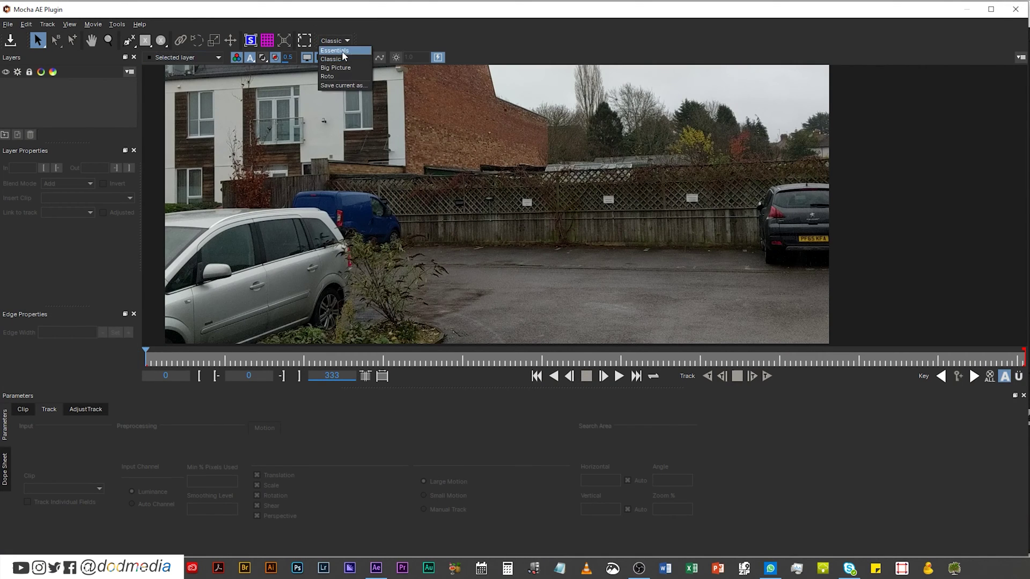
pyautogui.click(335, 51)
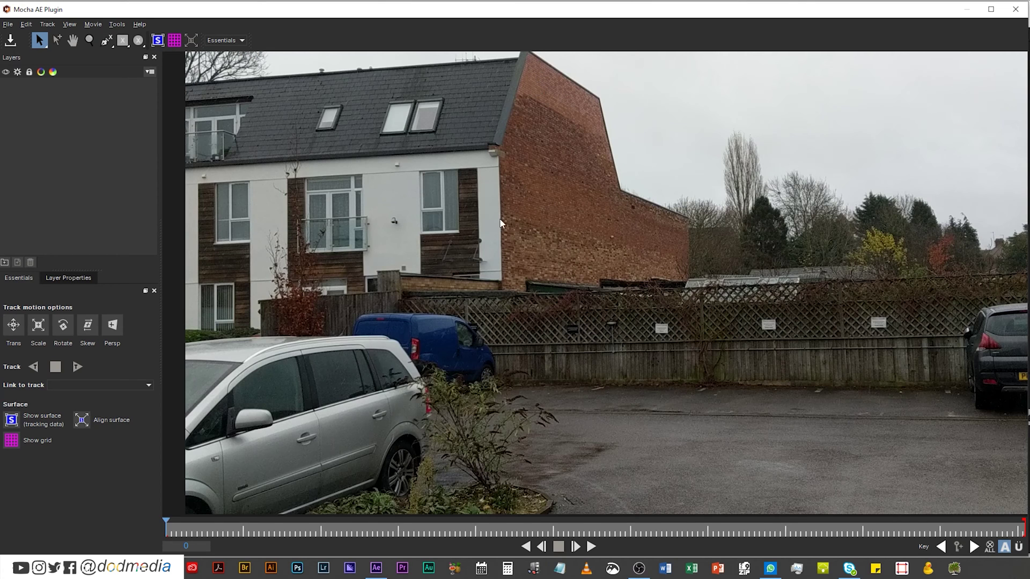
pyautogui.click(106, 41)
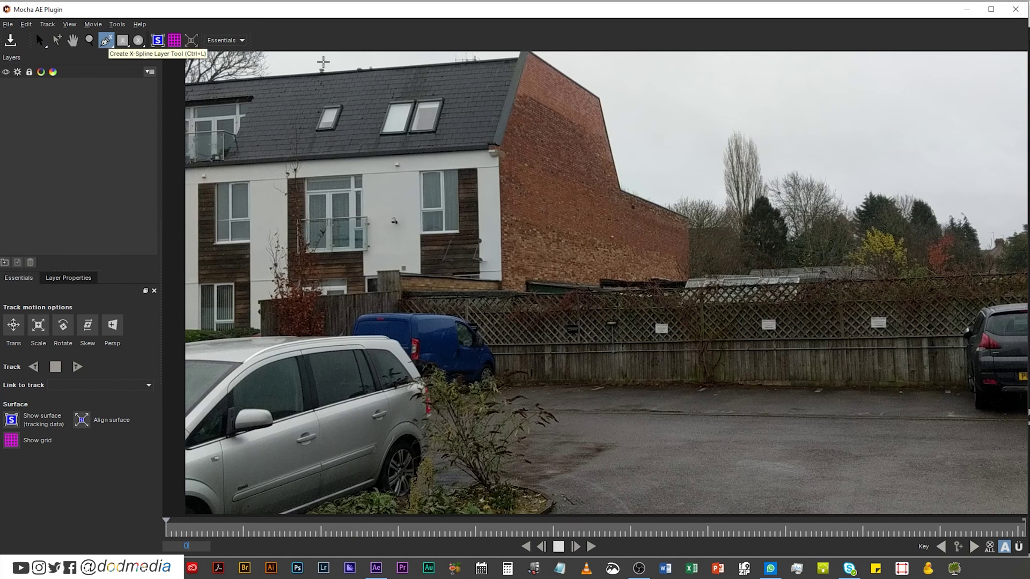
pyautogui.click(497, 126)
pyautogui.click(496, 167)
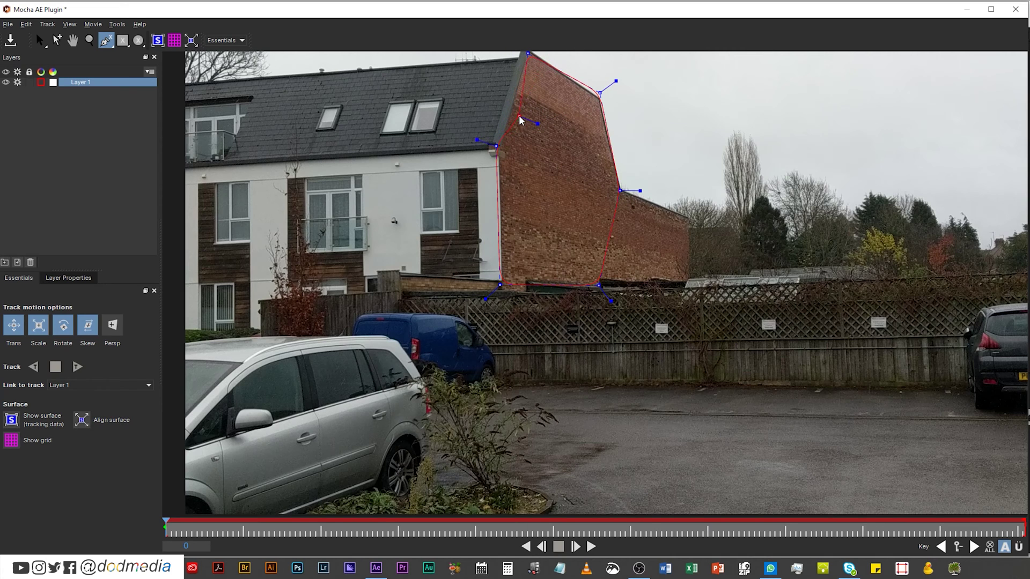
# Finish the wall spline, turn on the surface grid, and pull the top-left surface corner.
pyautogui.press('s')
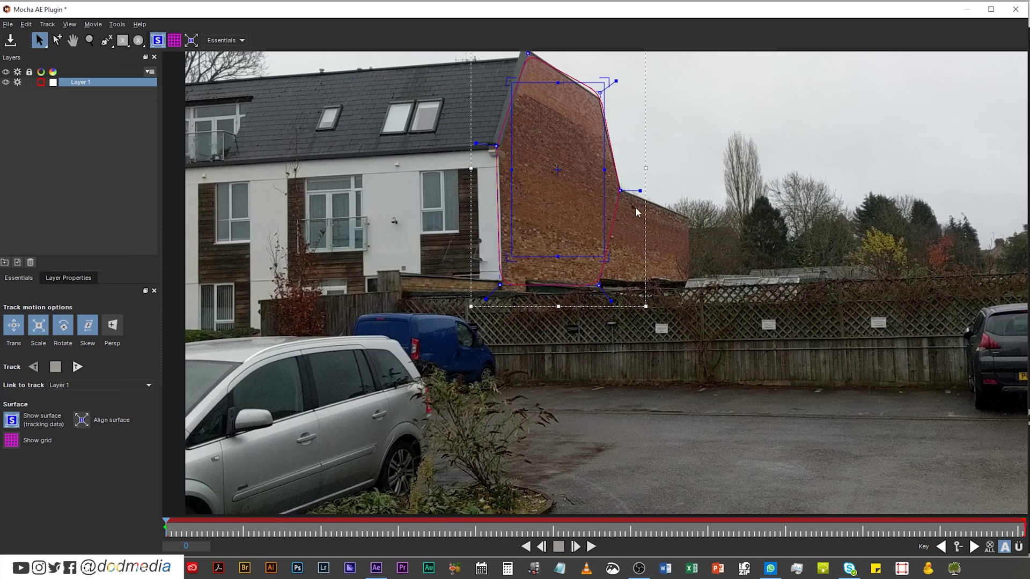
pyautogui.click(174, 41)
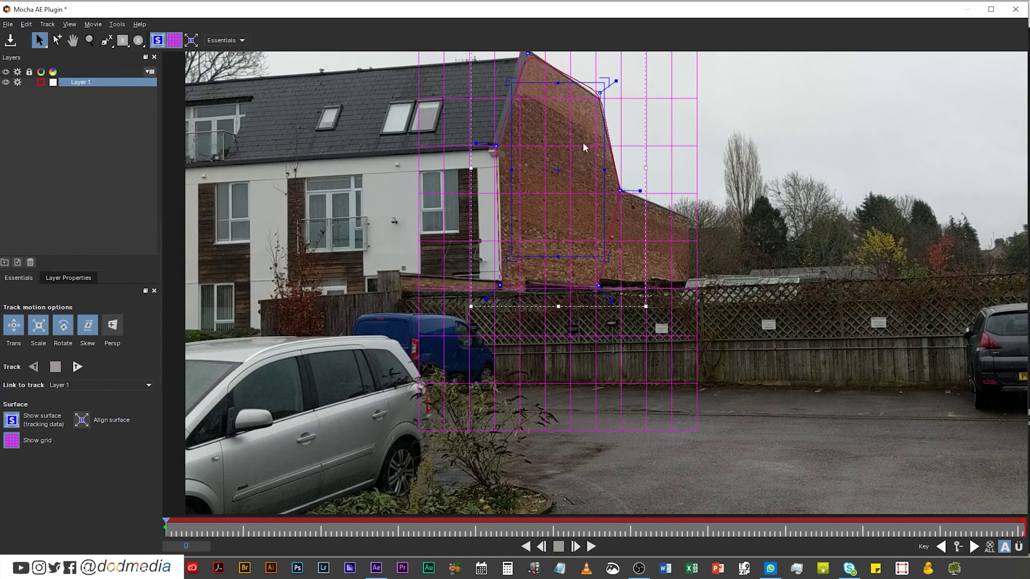
pyautogui.moveTo(511, 83)
pyautogui.mouseDown()
pyautogui.moveTo(526, 52)
pyautogui.moveTo(490, 64)
pyautogui.moveTo(508, 84)
pyautogui.mouseUp()
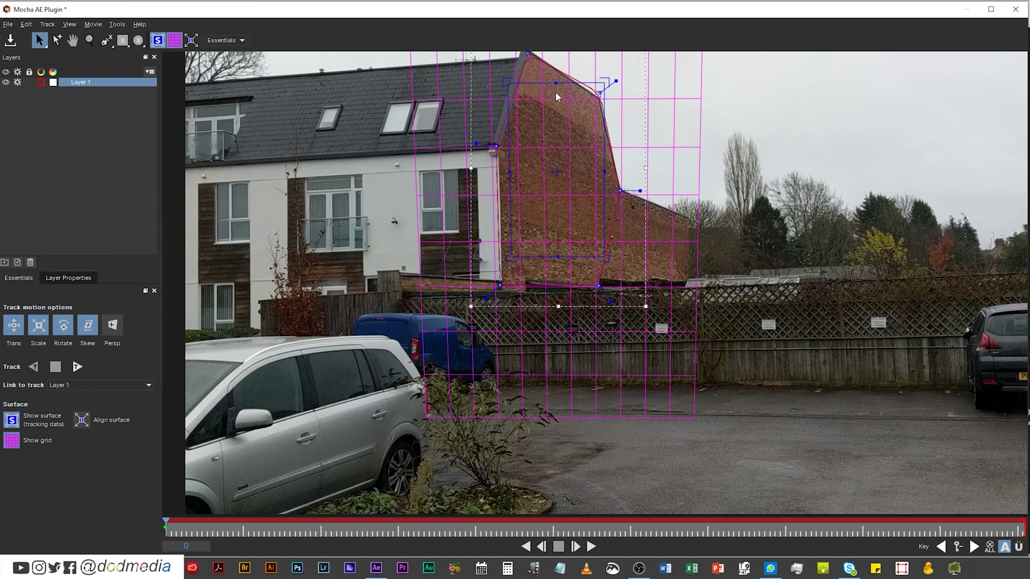
# Drag the surface's left corners and right edges to fit the brick wall.
pyautogui.moveTo(508, 82); pyautogui.dragTo(513, 86)
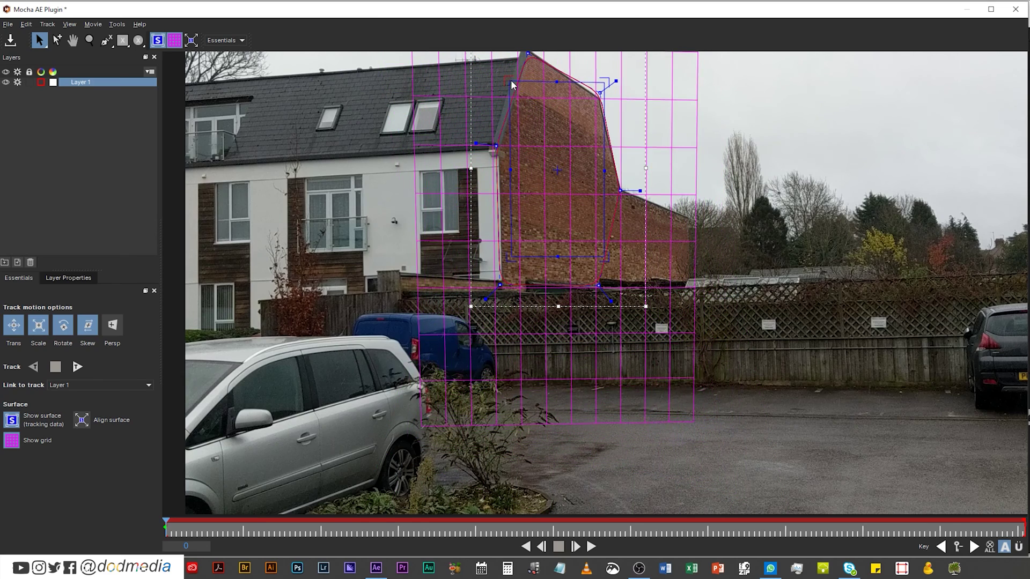
pyautogui.moveTo(514, 86); pyautogui.dragTo(509, 84)
pyautogui.moveTo(510, 255); pyautogui.dragTo(502, 280)
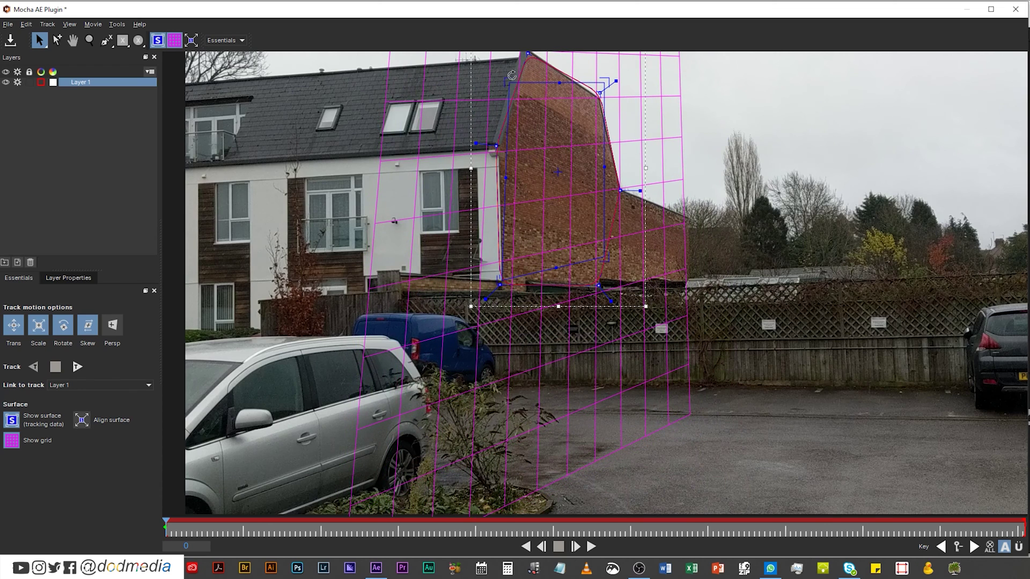
pyautogui.moveTo(509, 81); pyautogui.dragTo(496, 52)
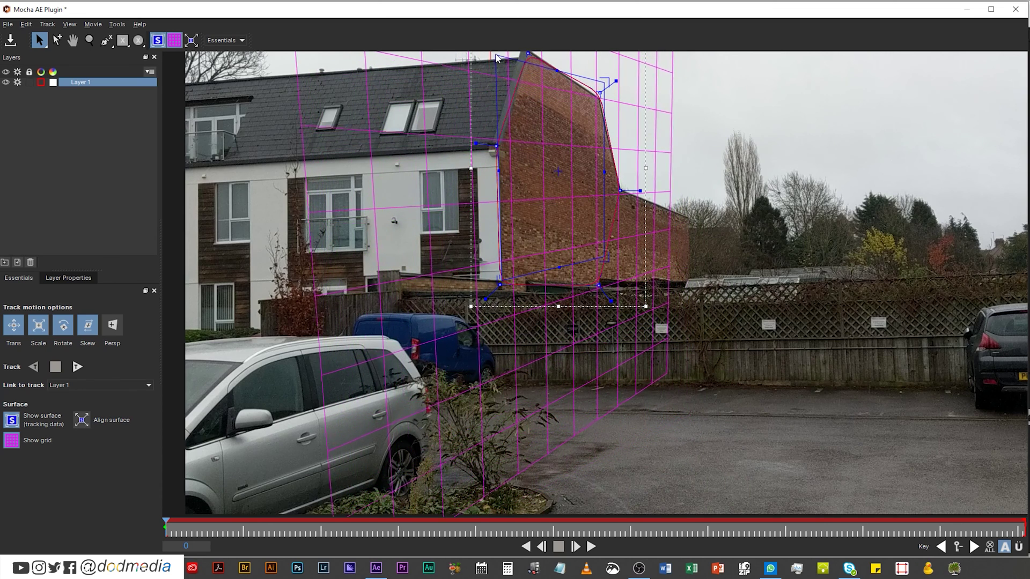
pyautogui.moveTo(606, 79); pyautogui.dragTo(604, 101)
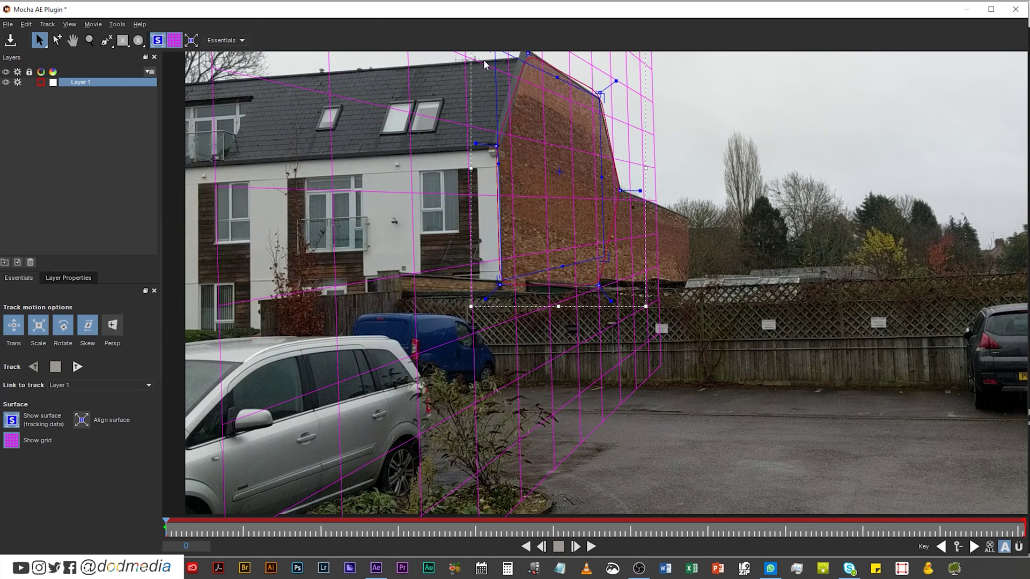
pyautogui.moveTo(607, 262); pyautogui.dragTo(607, 289)
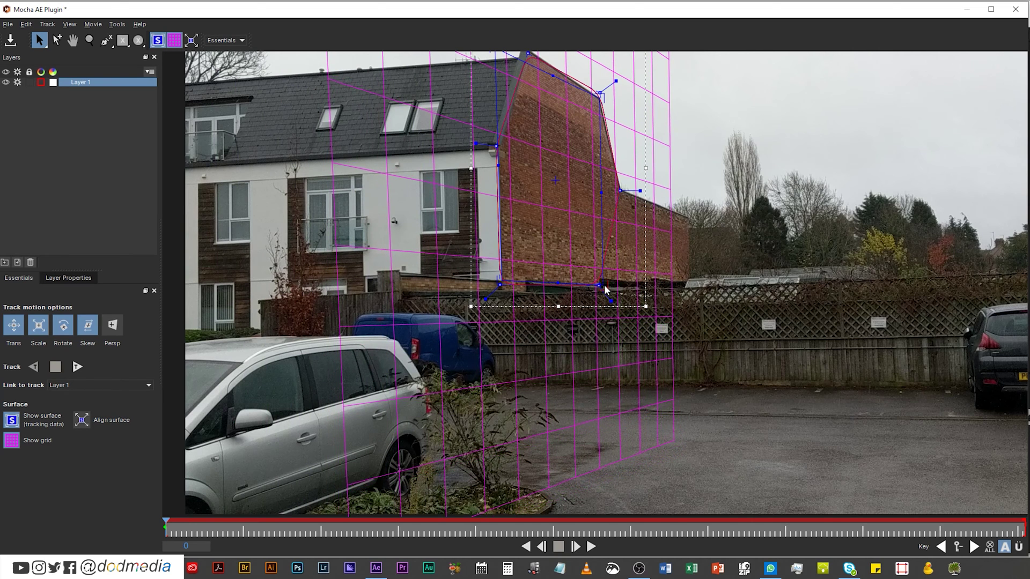
# Zoom out beyond the footage edges and refine the top-left surface corner for perspective.
pyautogui.click(90, 41)
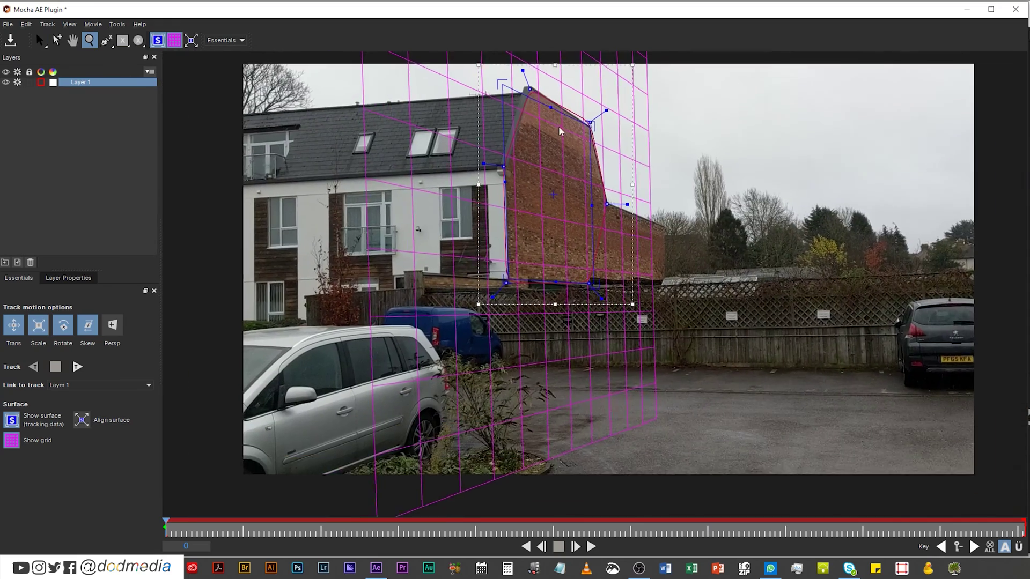
pyautogui.moveTo(506, 104)
pyautogui.mouseDown()
pyautogui.moveTo(562, 125)
pyautogui.moveTo(518, 97)
pyautogui.mouseUp()
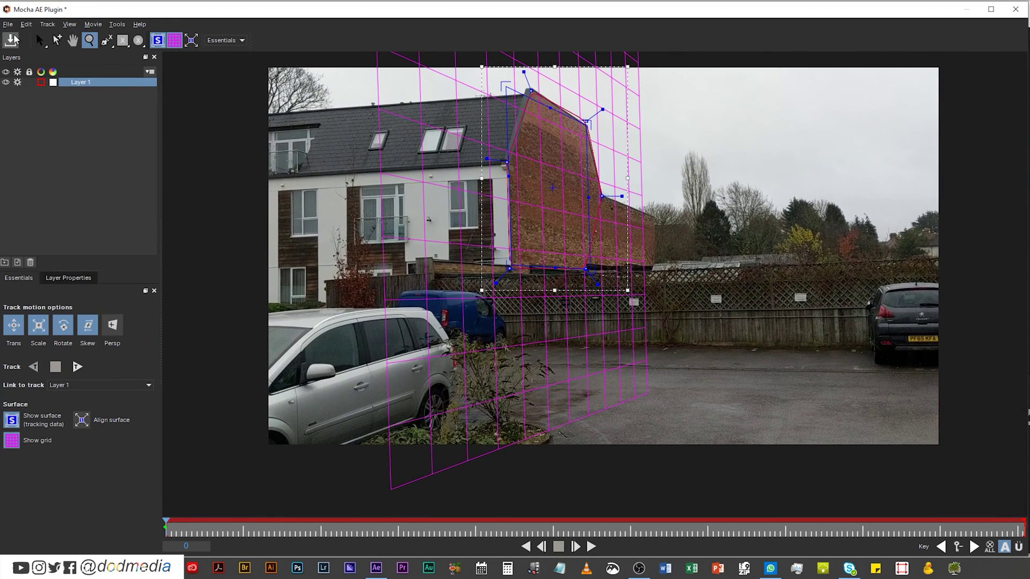
pyautogui.click(38, 40)
pyautogui.moveTo(503, 89); pyautogui.dragTo(512, 86)
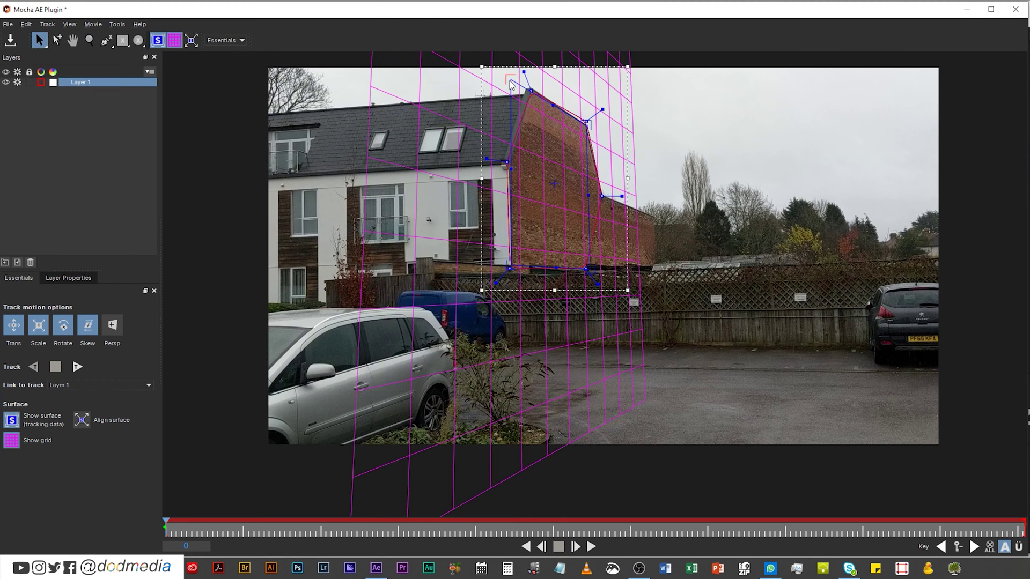
pyautogui.moveTo(513, 86); pyautogui.dragTo(514, 83)
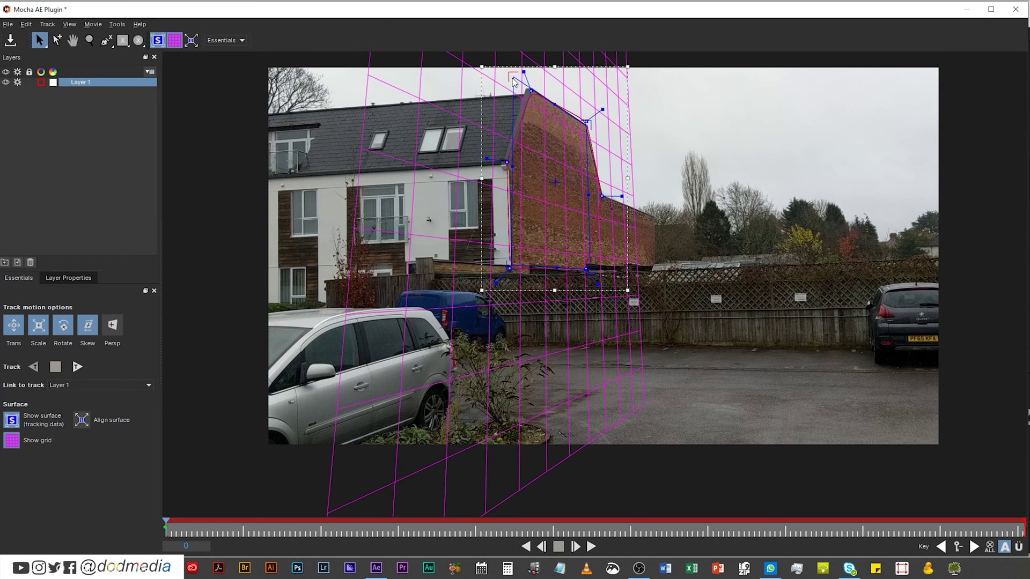
pyautogui.moveTo(514, 81); pyautogui.dragTo(505, 78)
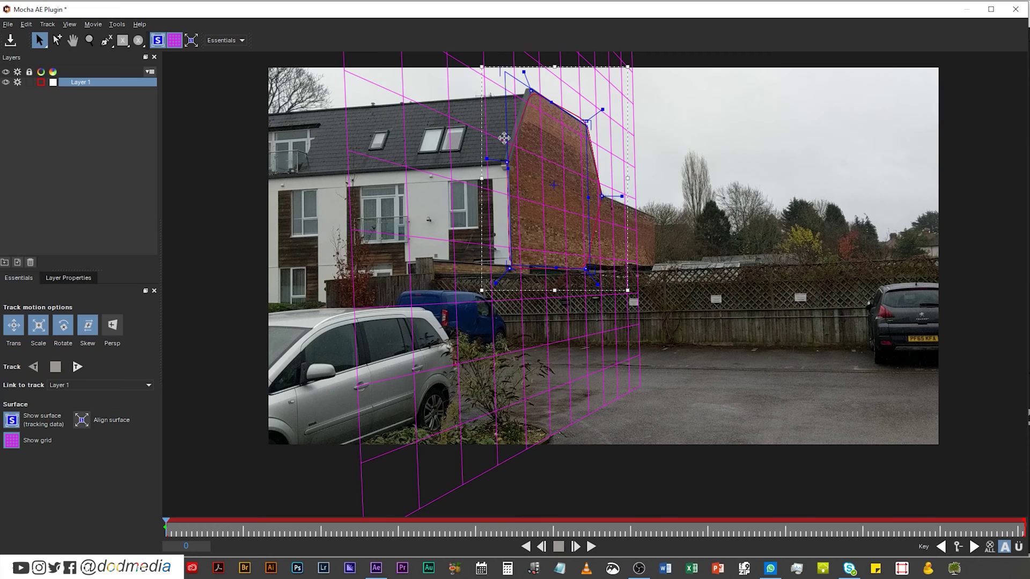
pyautogui.moveTo(499, 73); pyautogui.dragTo(507, 70)
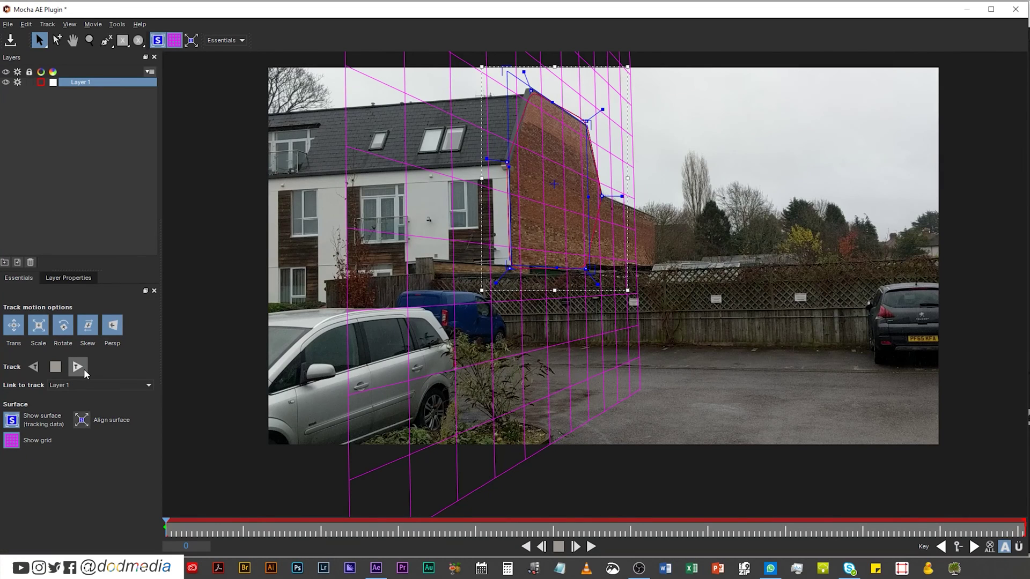
# Track Layer 1 forward through the clip and scrub back to verify it holds.
pyautogui.click(78, 367)
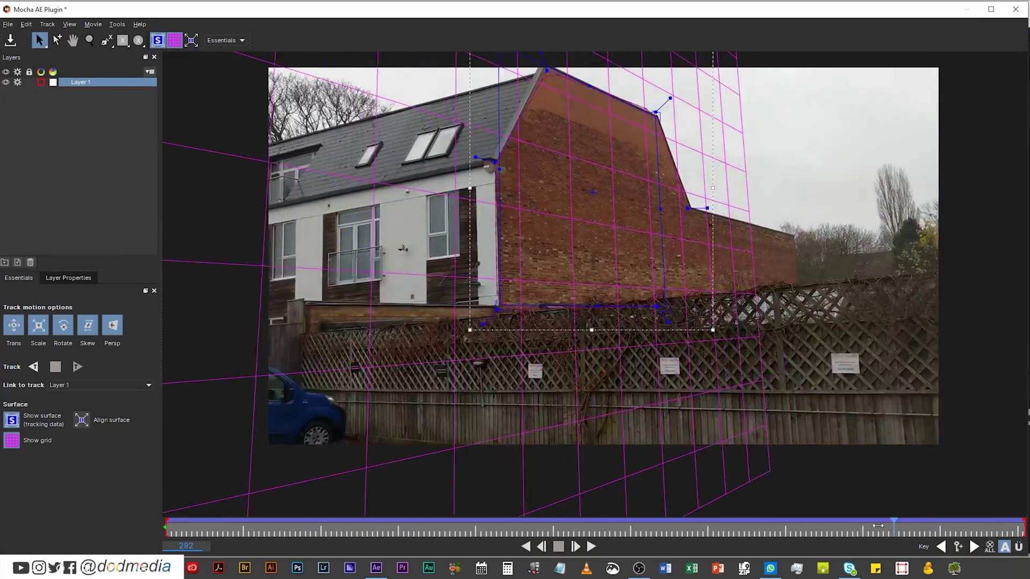
pyautogui.moveTo(585, 520); pyautogui.dragTo(703, 529)
pyautogui.moveTo(703, 529)
pyautogui.mouseDown()
pyautogui.moveTo(81, 506)
pyautogui.moveTo(844, 524)
pyautogui.moveTo(211, 481)
pyautogui.moveTo(32, 497)
pyautogui.mouseUp()
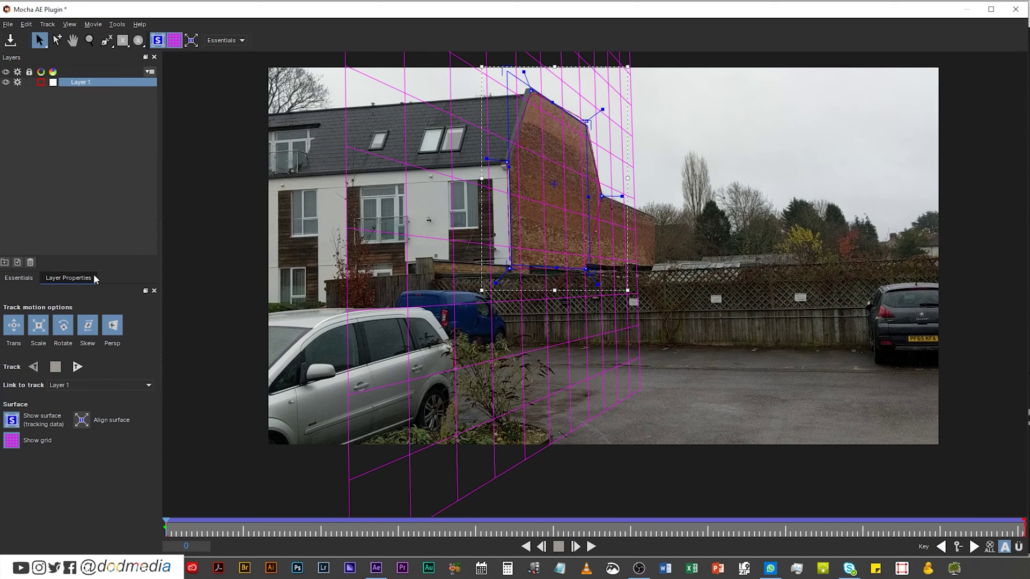
# Insert the Logo clip onto the tracked wall and scrub to confirm it stays attached.
pyautogui.click(77, 276)
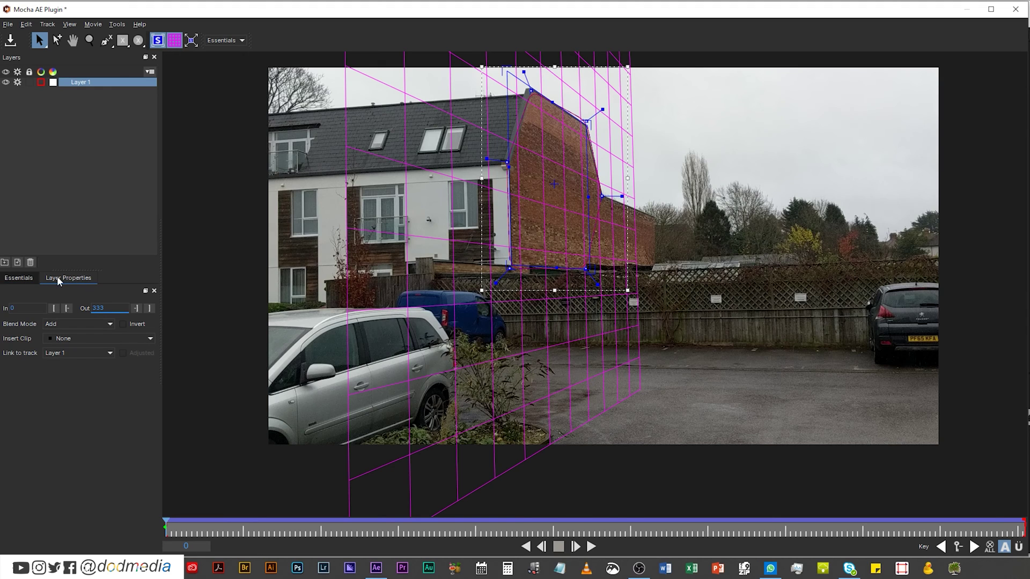
pyautogui.click(64, 338)
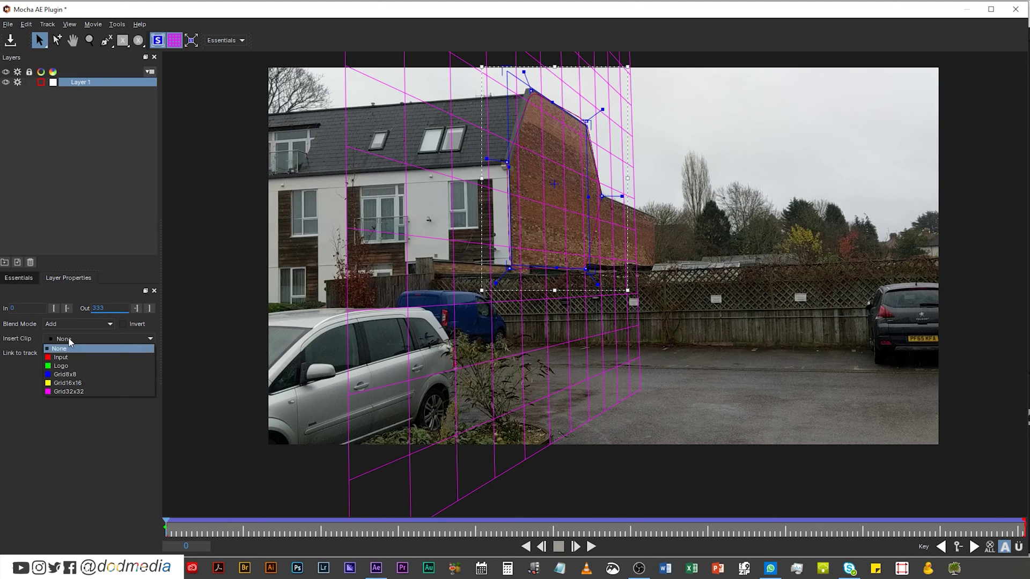
pyautogui.click(68, 367)
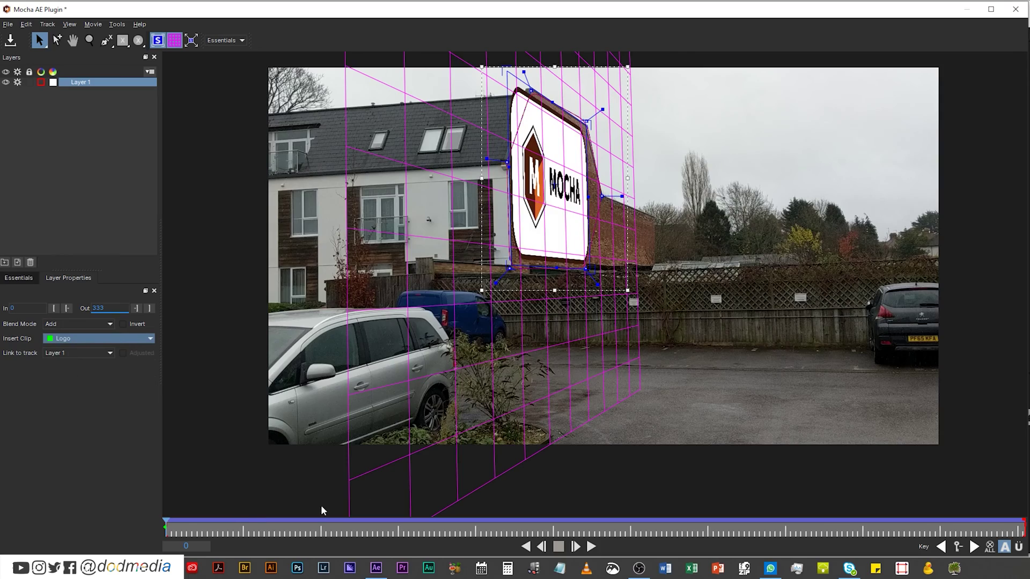
pyautogui.moveTo(224, 530)
pyautogui.mouseDown()
pyautogui.moveTo(931, 517)
pyautogui.moveTo(240, 500)
pyautogui.mouseUp()
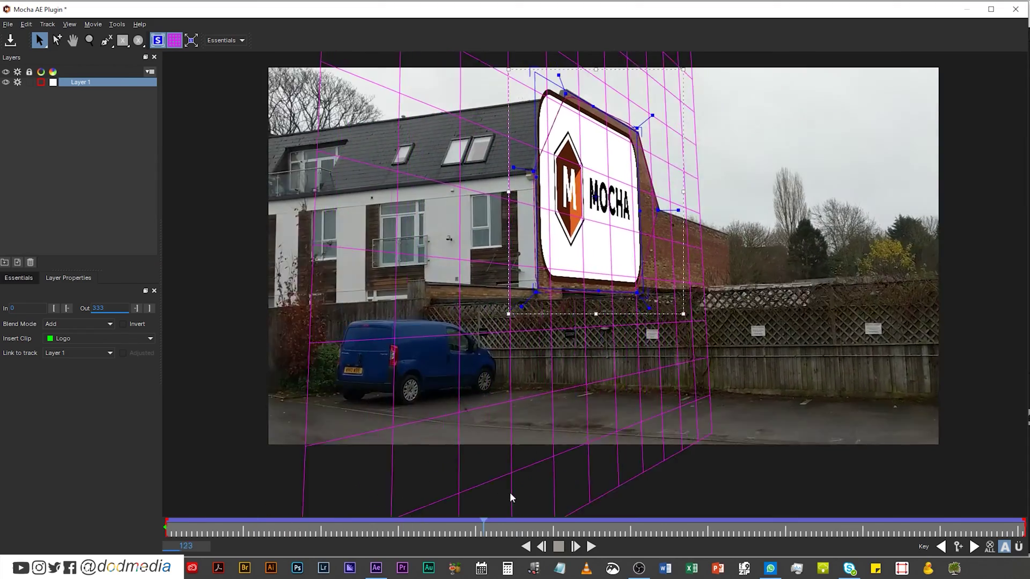
pyautogui.moveTo(241, 506)
pyautogui.mouseDown()
pyautogui.moveTo(1023, 502)
pyautogui.moveTo(497, 509)
pyautogui.moveTo(229, 531)
pyautogui.moveTo(555, 518)
pyautogui.moveTo(829, 519)
pyautogui.moveTo(893, 531)
pyautogui.mouseUp()
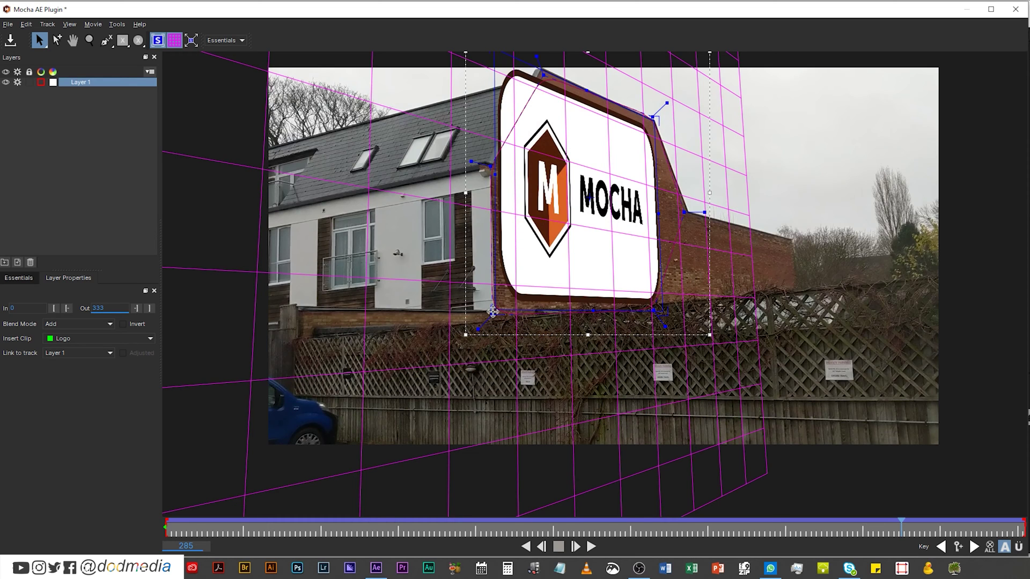
pyautogui.scroll(-1, 495, 121)
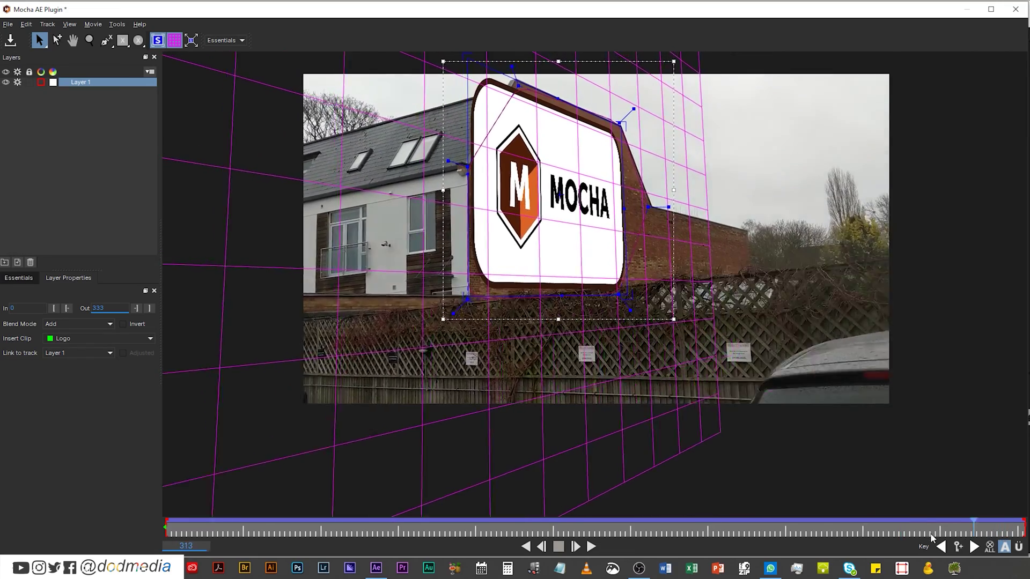
pyautogui.moveTo(747, 530); pyautogui.dragTo(149, 505)
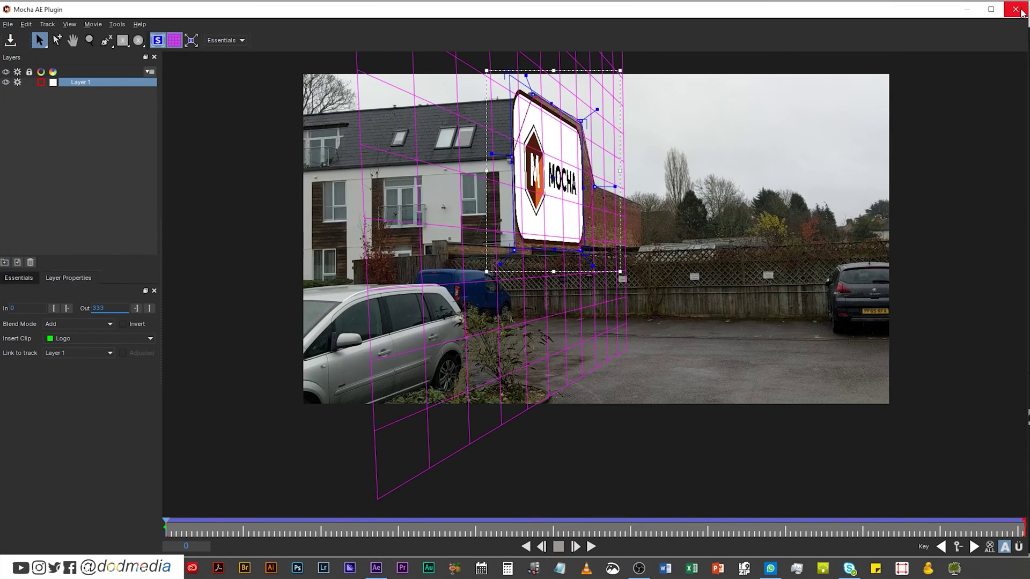
# Close Mocha, create track data from Layer 1 in the effect, and scrub to check.
pyautogui.click(1015, 10)
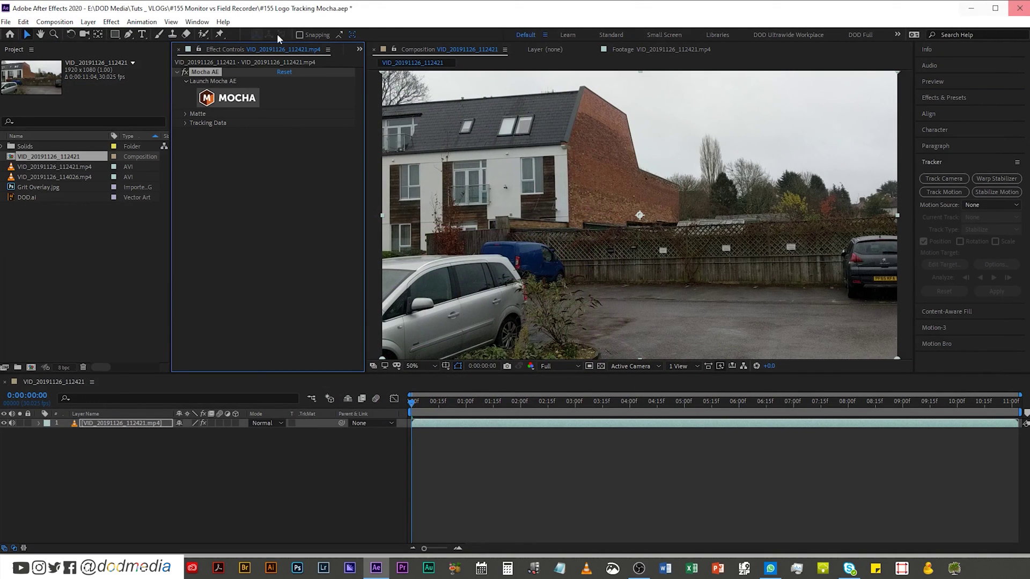
pyautogui.click(185, 123)
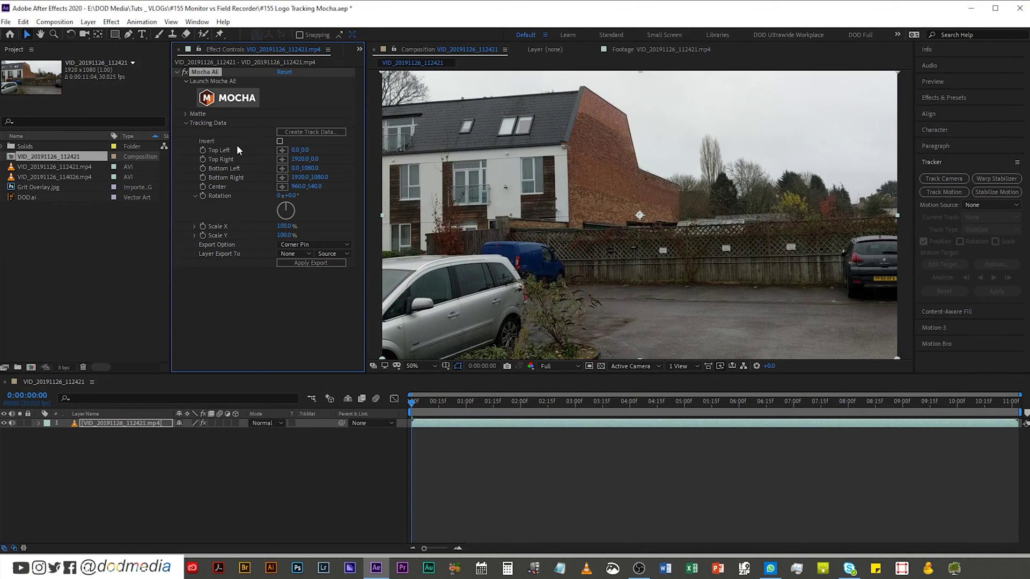
pyautogui.click(303, 132)
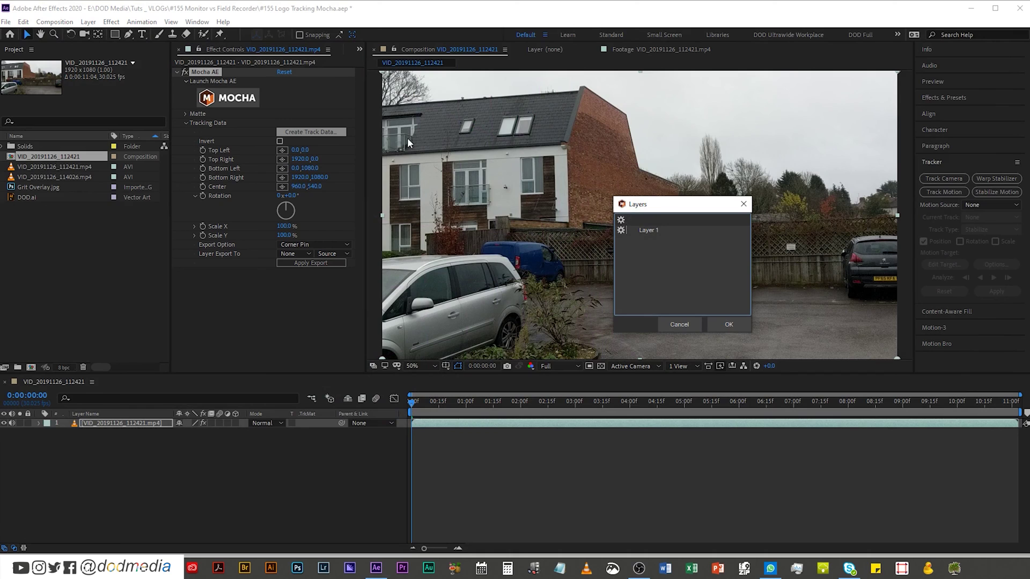
pyautogui.click(648, 230)
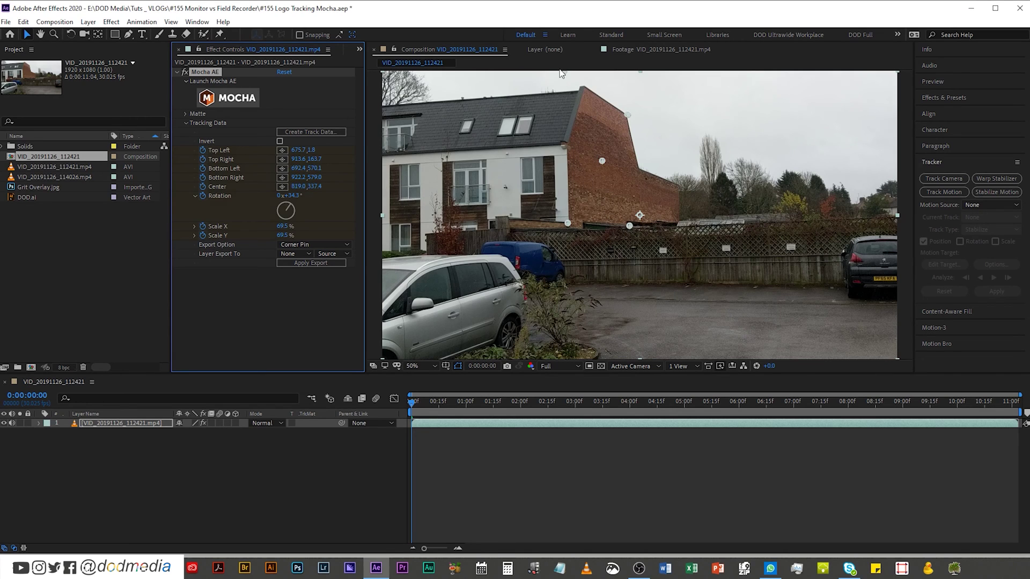
pyautogui.moveTo(412, 411)
pyautogui.mouseDown()
pyautogui.moveTo(794, 413)
pyautogui.moveTo(217, 383)
pyautogui.mouseUp()
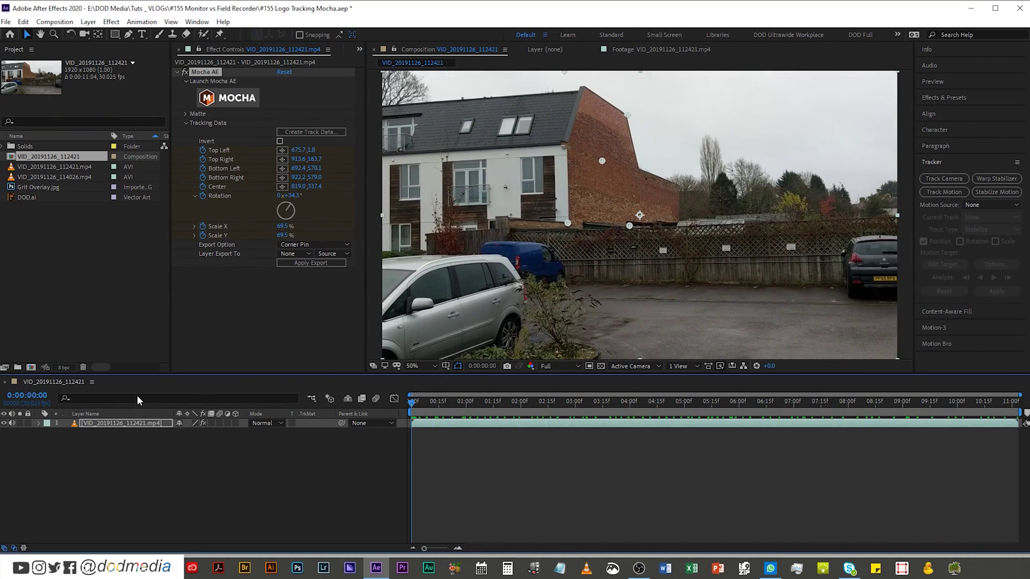
# Add a new black solid layer named Tracking Matte.
pyautogui.rightClick(140, 468)
pyautogui.moveTo(206, 346)
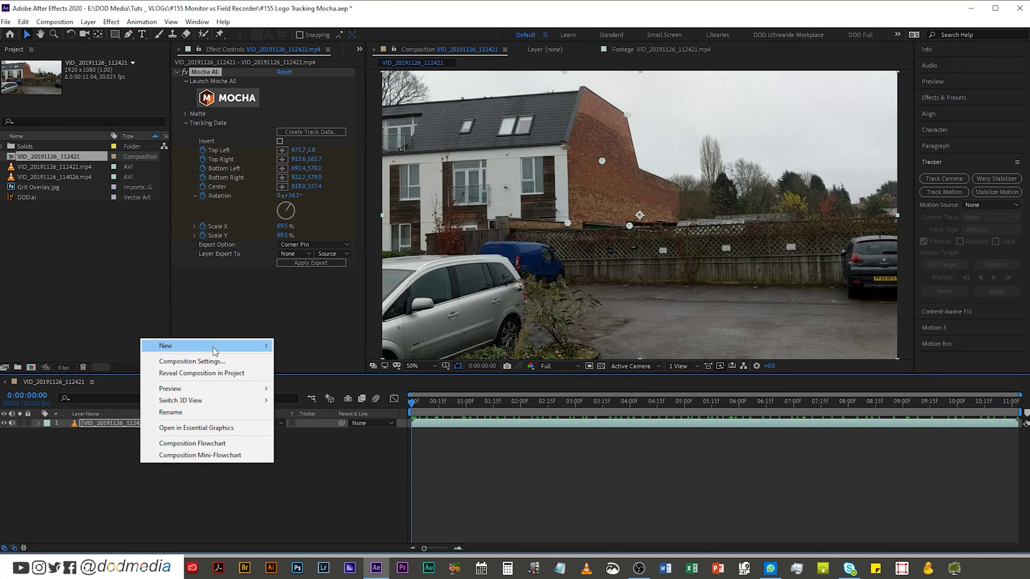
pyautogui.click(301, 374)
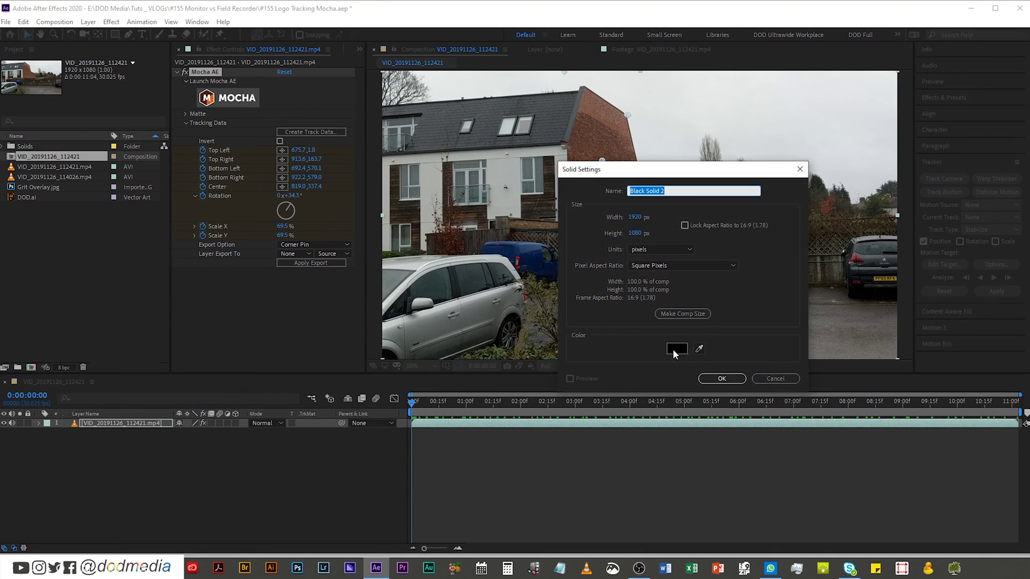
pyautogui.click(706, 380)
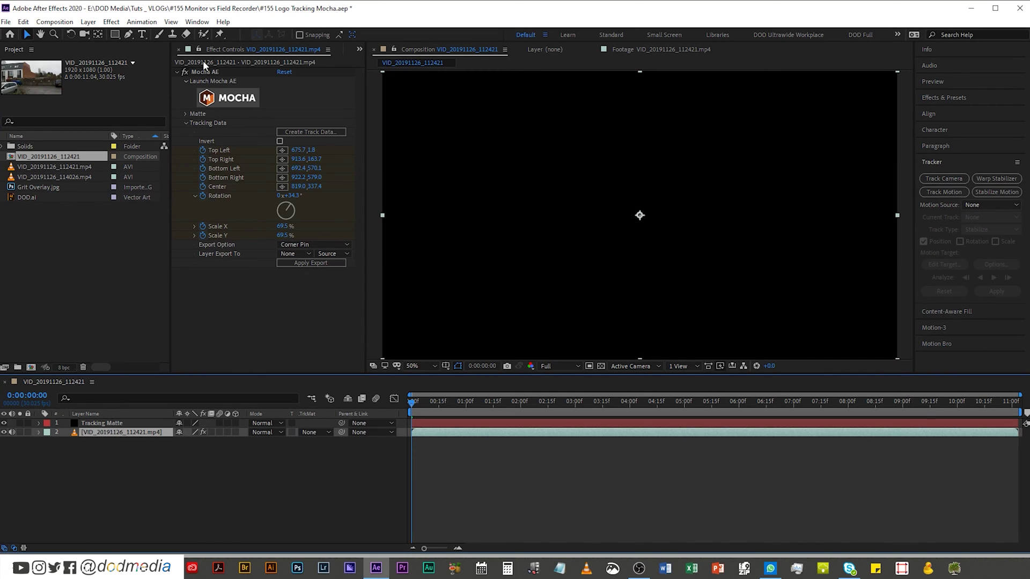
# Export the Corner Pin track to the Tracking Matte layer.
pyautogui.click(286, 254)
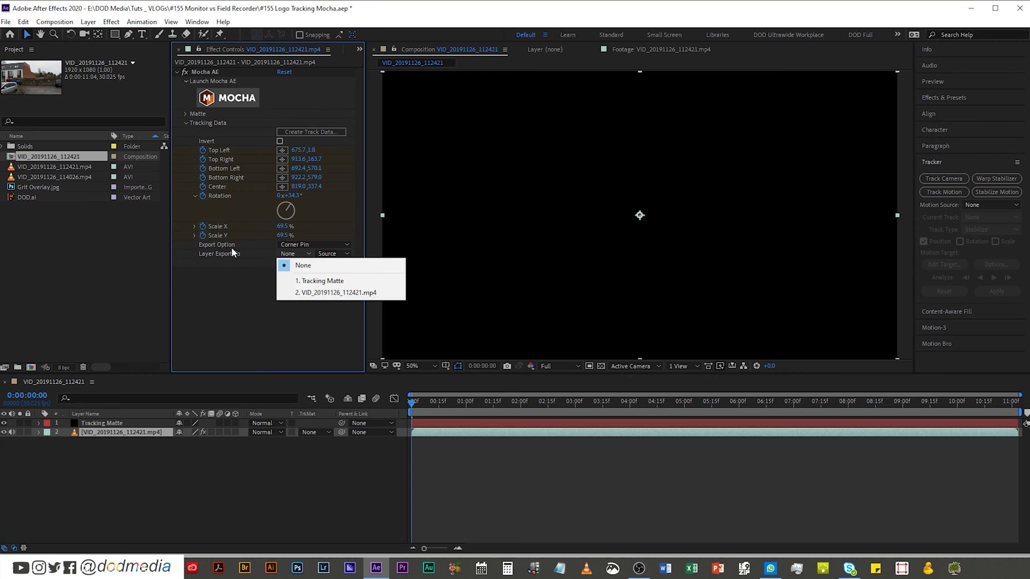
pyautogui.click(317, 282)
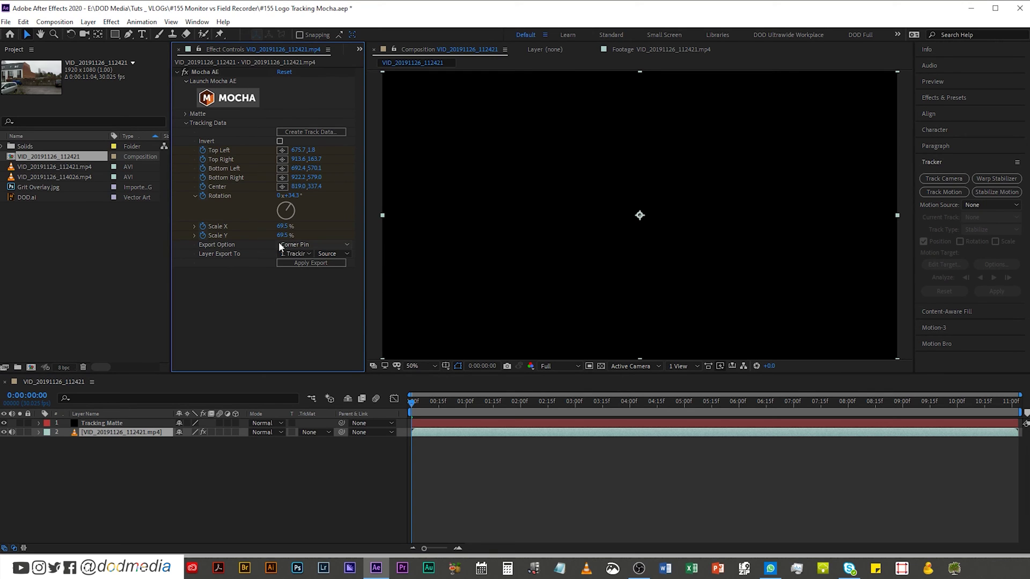
pyautogui.click(298, 245)
pyautogui.click(310, 256)
pyautogui.click(320, 263)
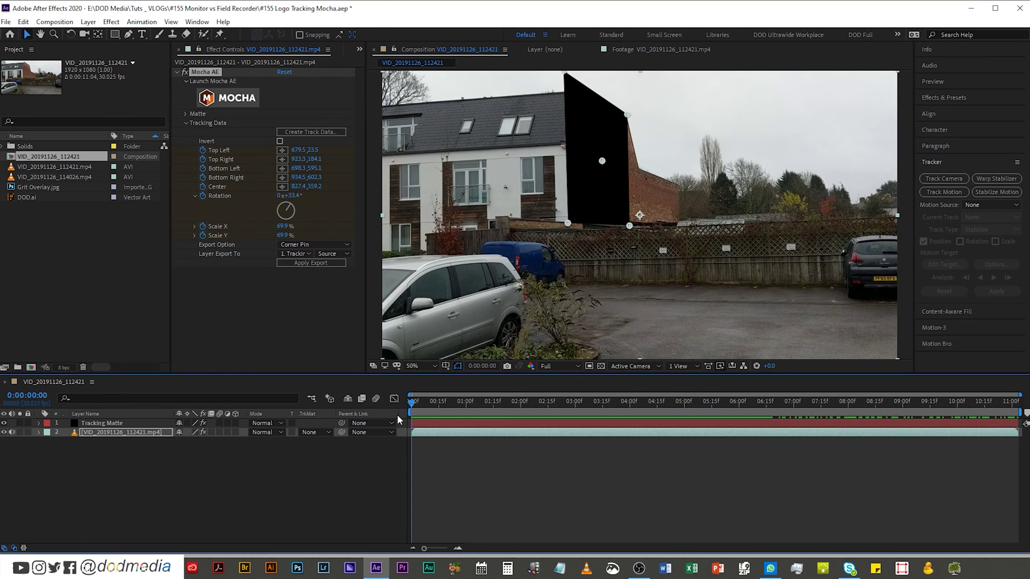
# Check the matte follows the wall, then pre-compose it as Tracking Matte Comp 1.
pyautogui.moveTo(412, 401); pyautogui.dragTo(661, 402)
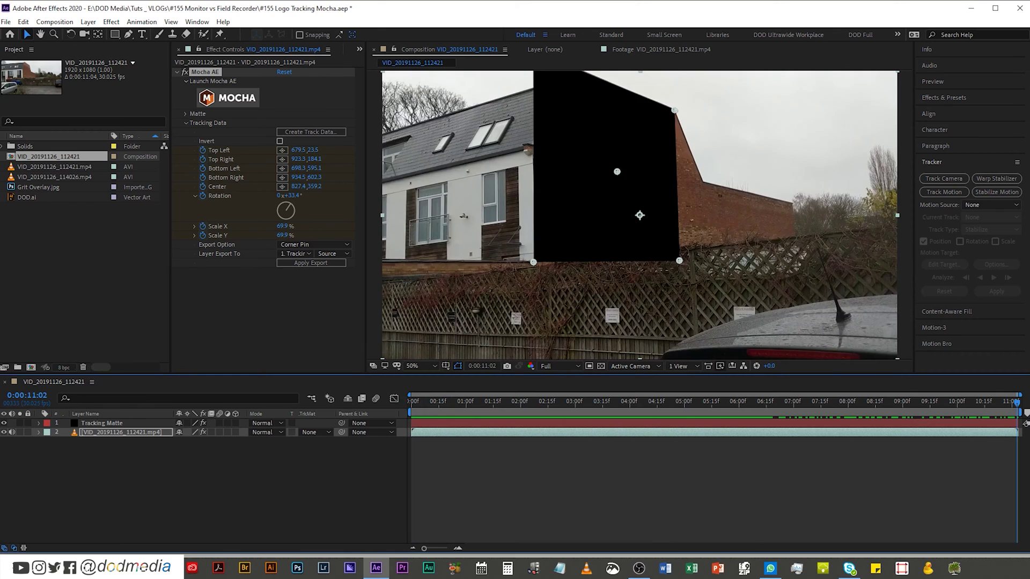
pyautogui.moveTo(684, 436); pyautogui.dragTo(668, 322)
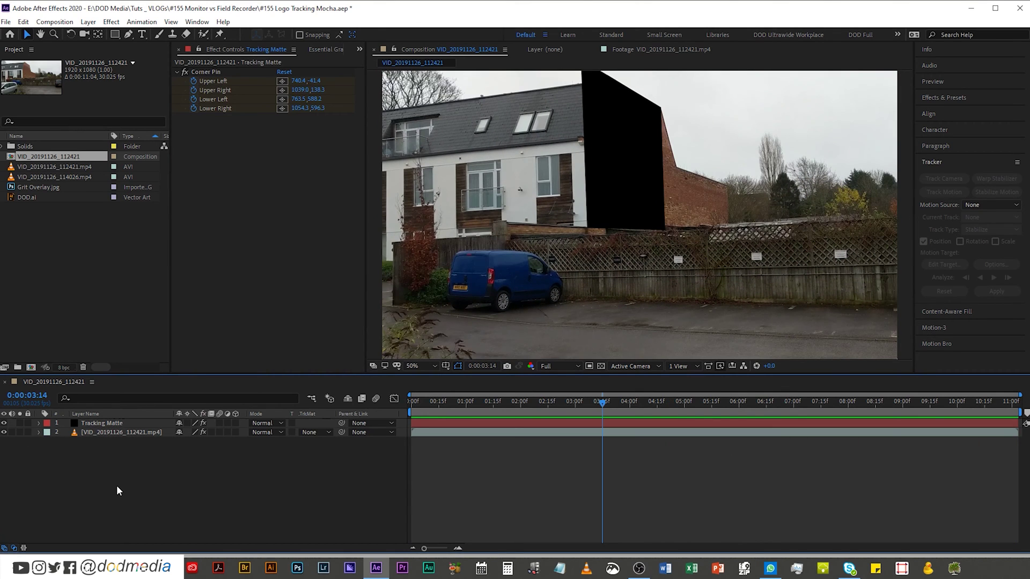
pyautogui.rightClick(104, 422)
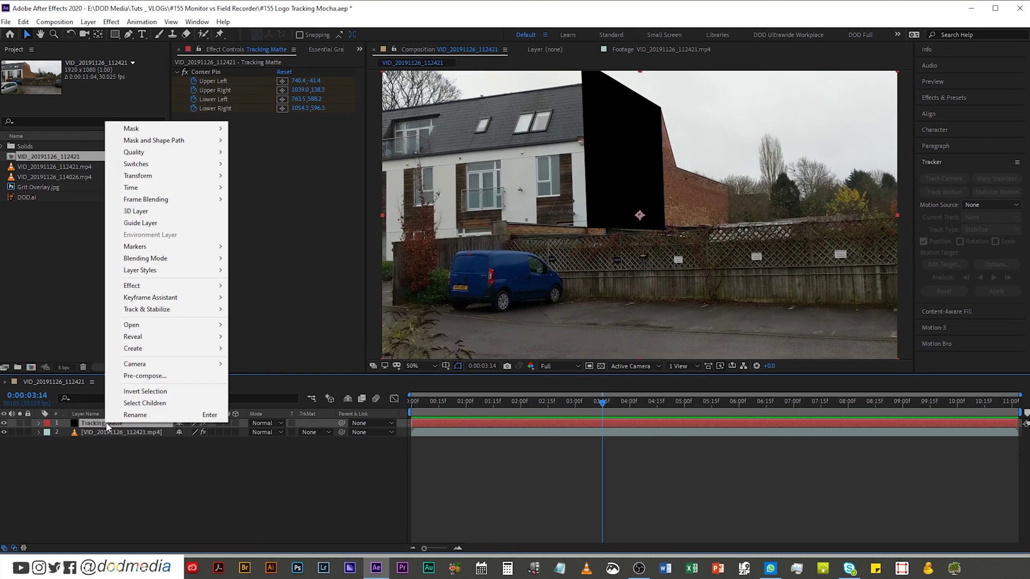
pyautogui.click(163, 376)
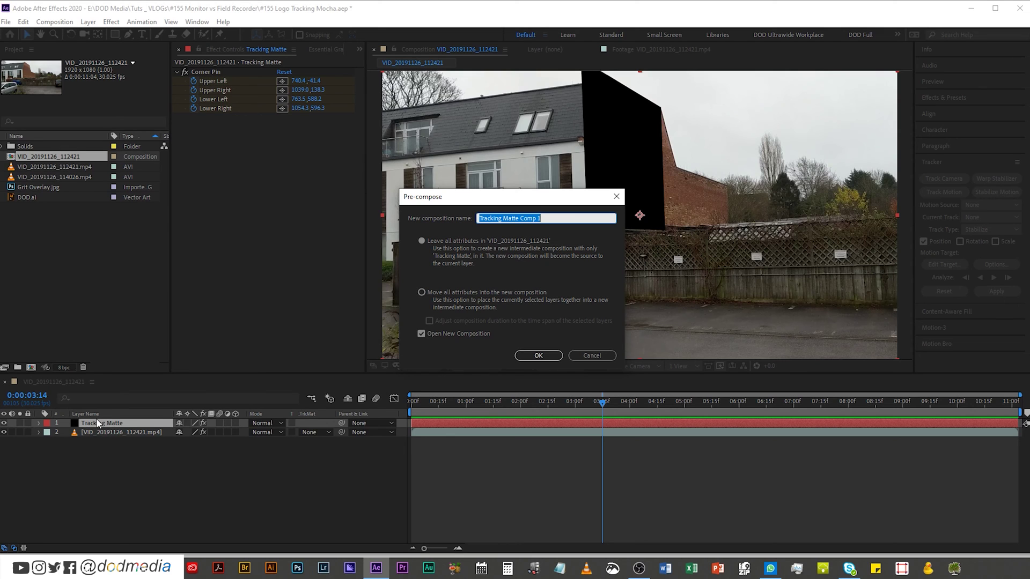
pyautogui.click(548, 357)
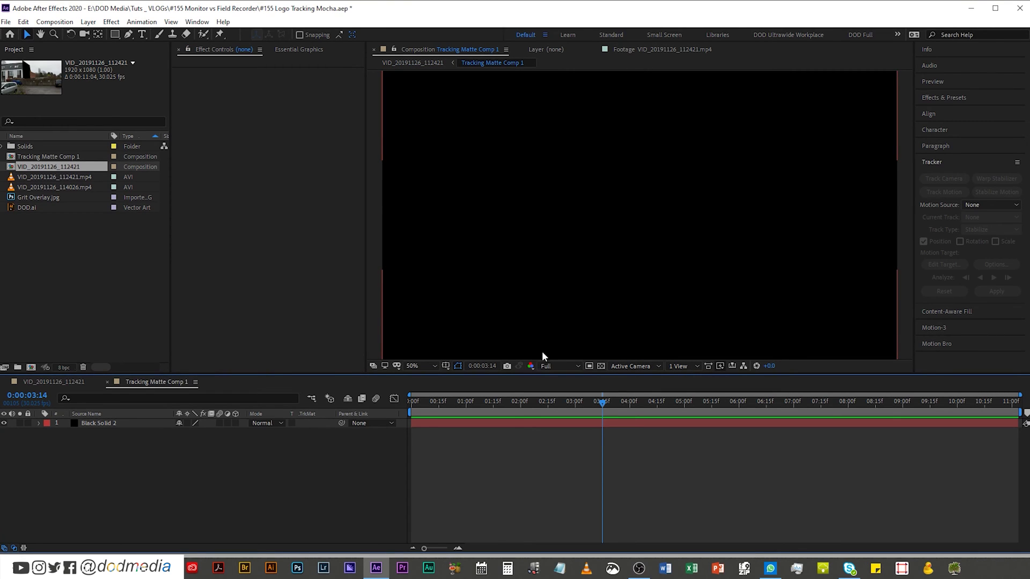
# Add DOD.ai to the matte comp and apply Invert to turn it white.
pyautogui.moveTo(25, 207); pyautogui.dragTo(110, 424)
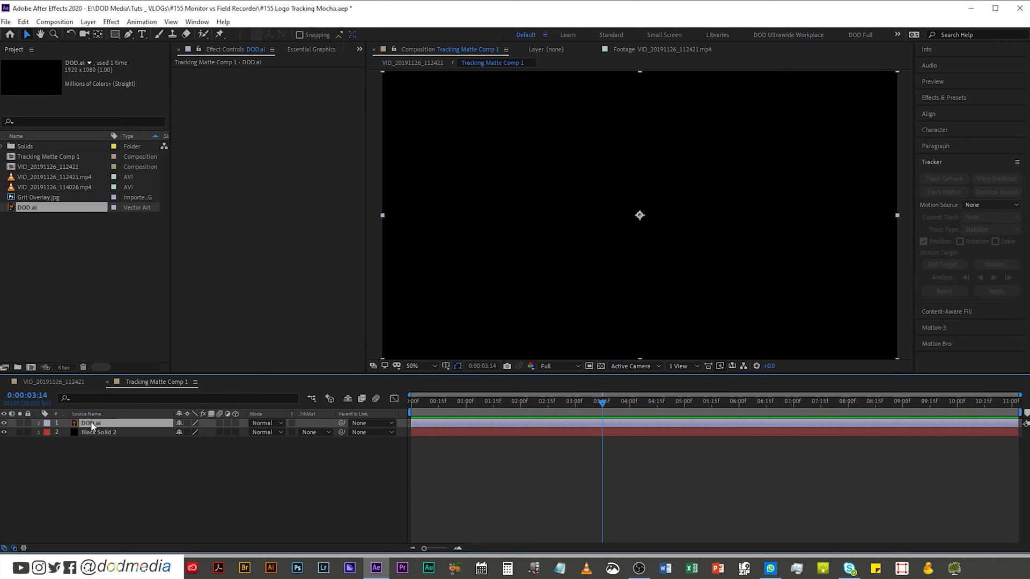
pyautogui.click(946, 98)
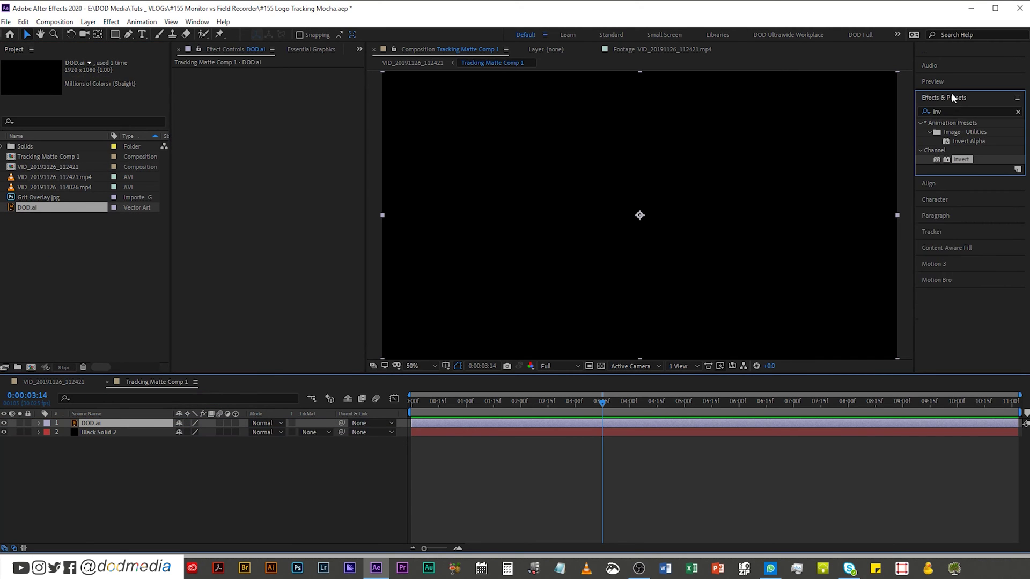
pyautogui.doubleClick(958, 161)
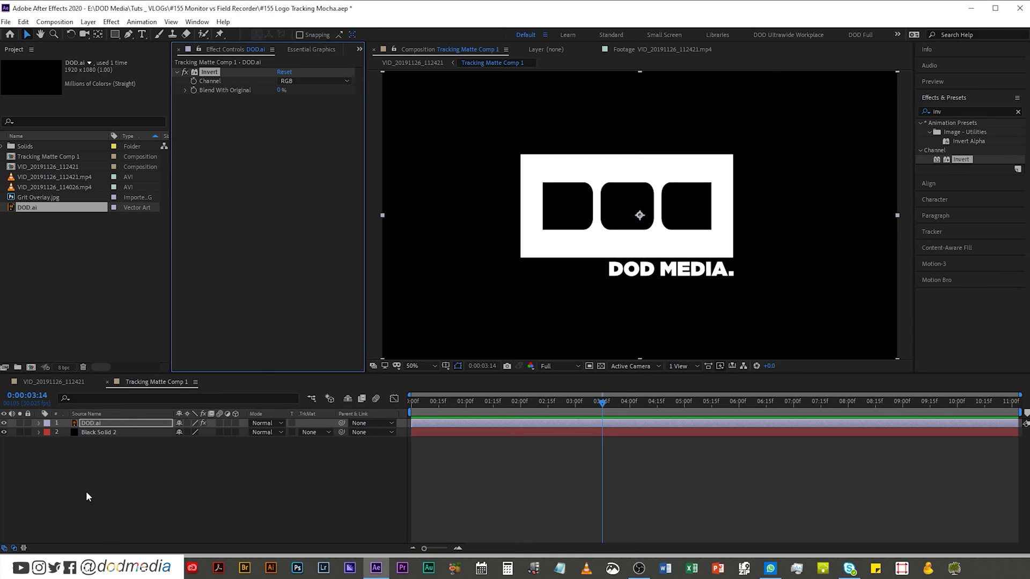
pyautogui.click(93, 449)
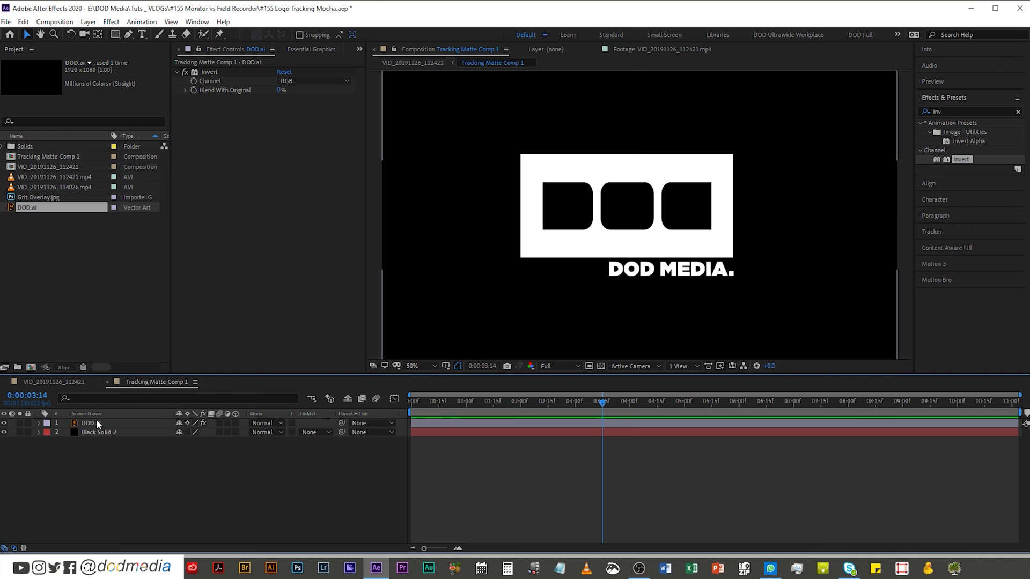
pyautogui.click(98, 424)
# Add Grit Overlay.jpg above the logo as its Luma matte and scale it to 54%.
pyautogui.moveTo(48, 202); pyautogui.dragTo(95, 424)
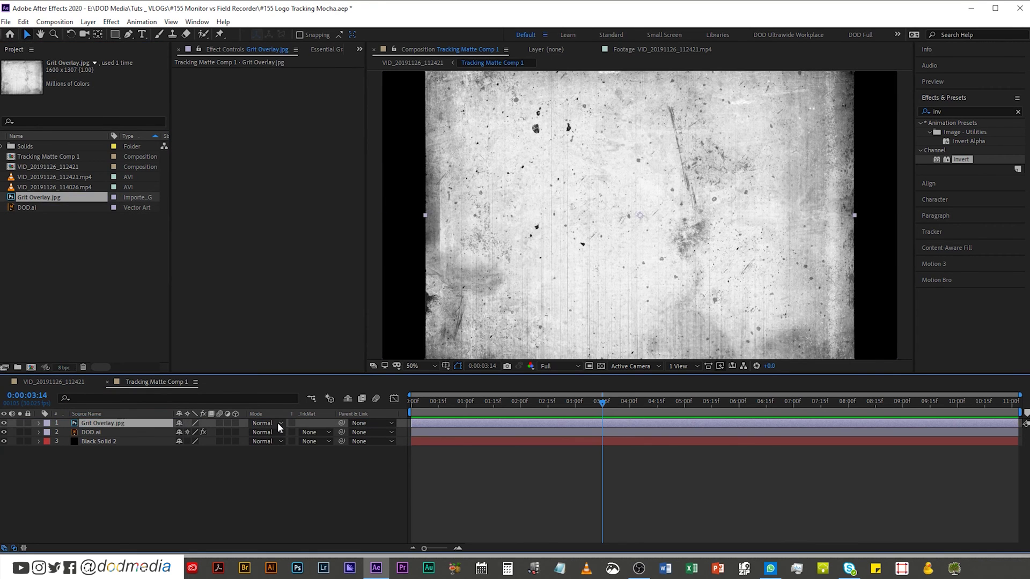
pyautogui.click(309, 432)
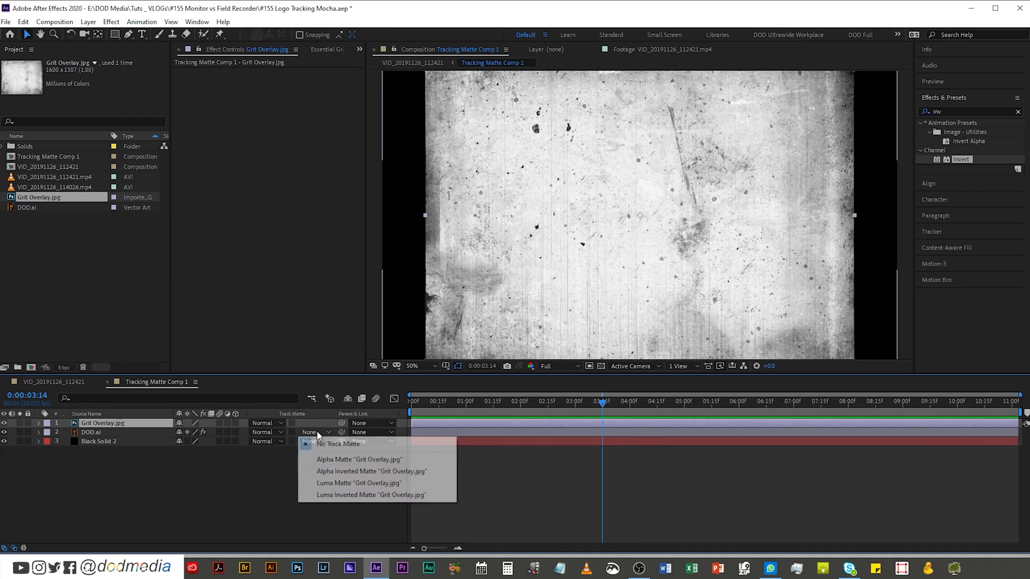
pyautogui.click(337, 485)
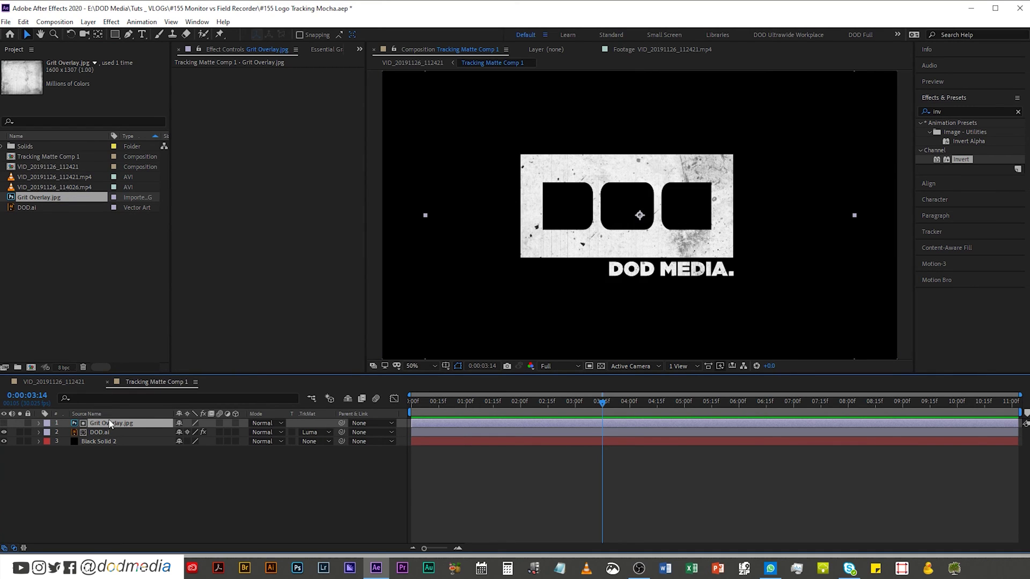
pyautogui.press('s')
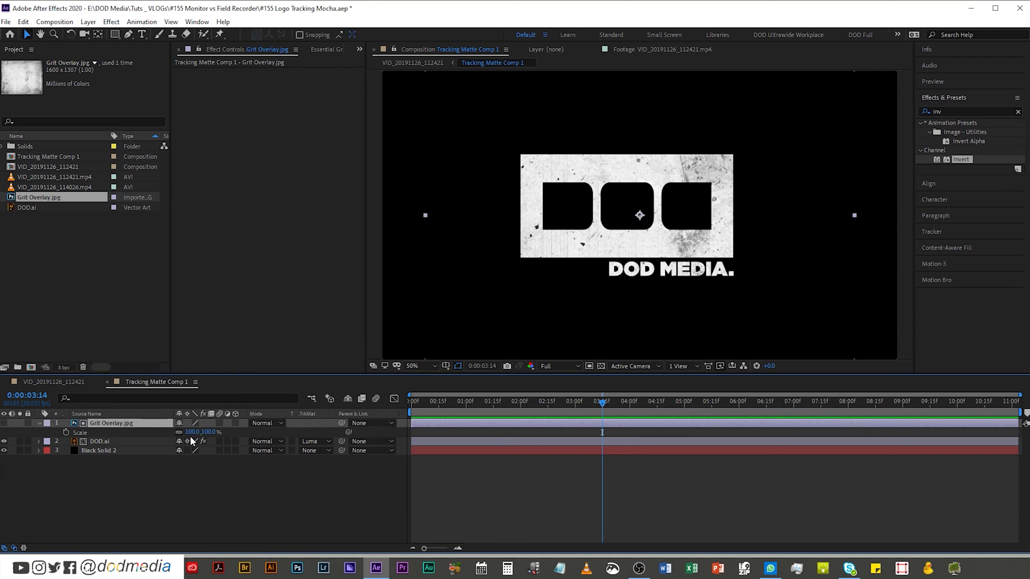
pyautogui.moveTo(192, 432); pyautogui.dragTo(161, 435)
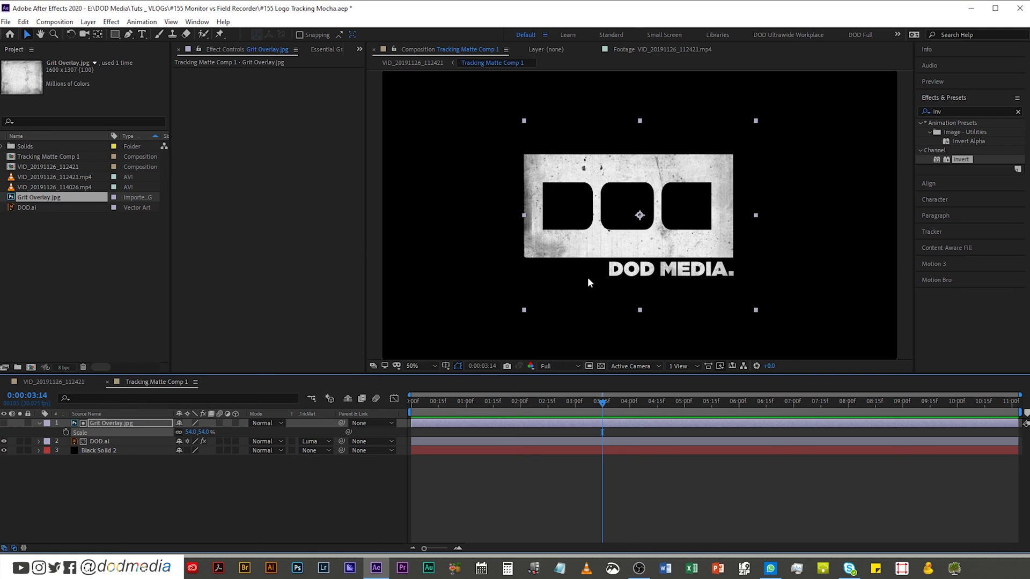
pyautogui.moveTo(588, 280)
pyautogui.mouseDown()
pyautogui.moveTo(572, 278)
pyautogui.moveTo(589, 247)
pyautogui.mouseUp()
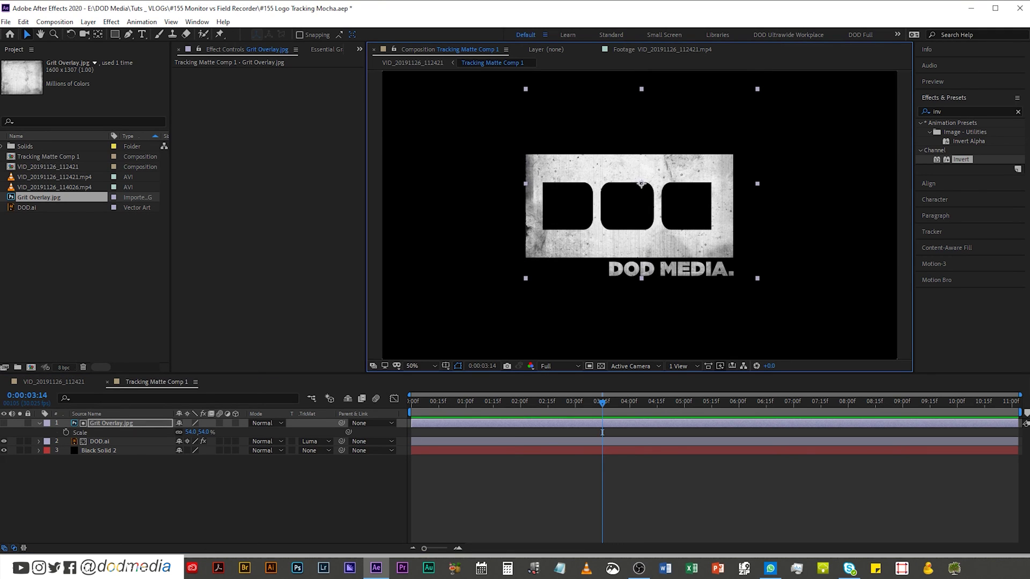
pyautogui.click(149, 476)
# Hide the Black Solid 2 background in Tracking Matte Comp 1.
pyautogui.click(105, 441)
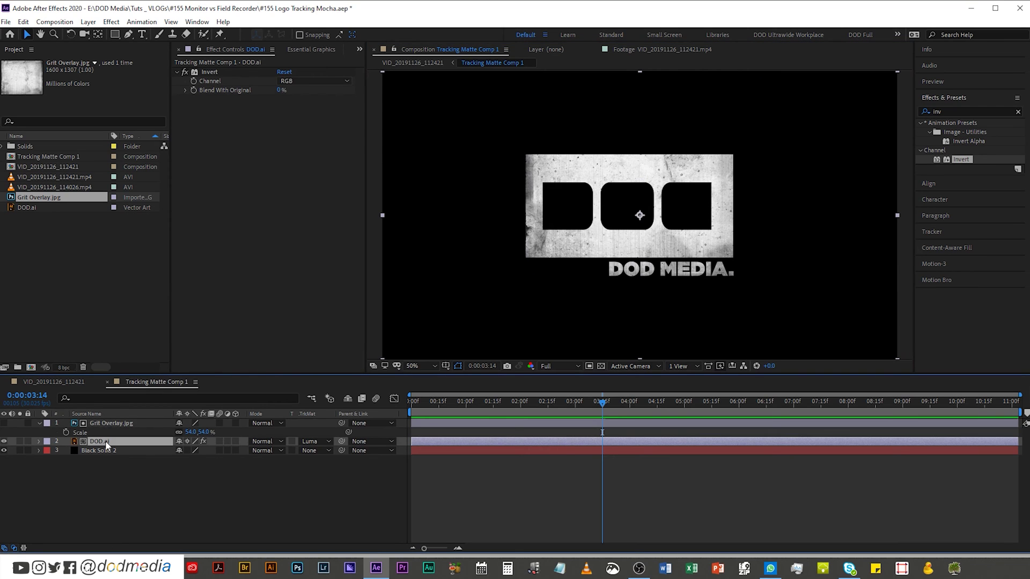
pyautogui.click(54, 381)
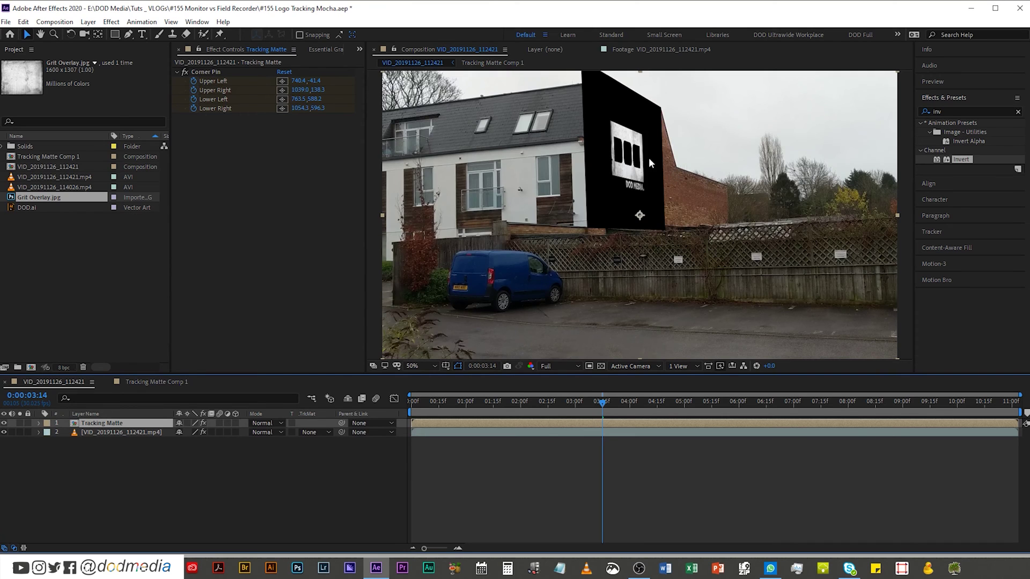
pyautogui.click(149, 381)
pyautogui.click(99, 450)
pyautogui.click(5, 451)
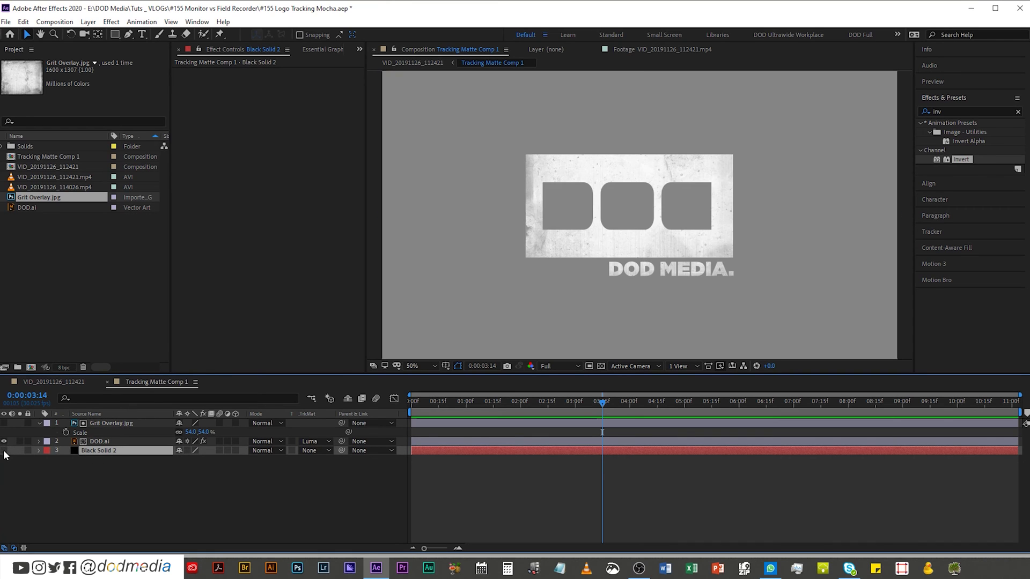
# Squash DOD.ai and Grit Overlay with unlinked scale, nudging the grit up and left.
pyautogui.click(105, 441)
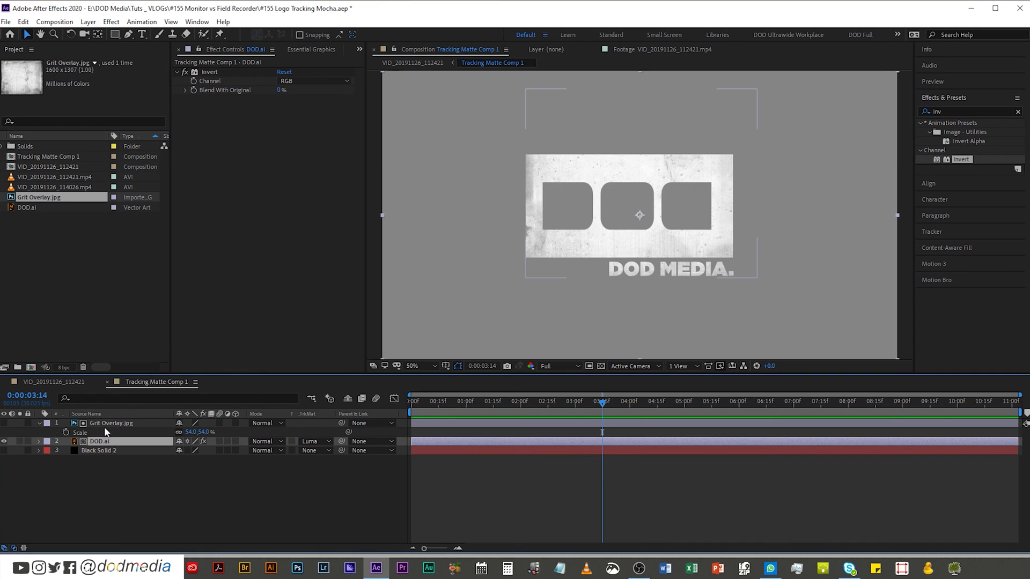
pyautogui.keyDown('ctrl'); pyautogui.click(106, 424); pyautogui.keyUp('ctrl')
pyautogui.press('s')
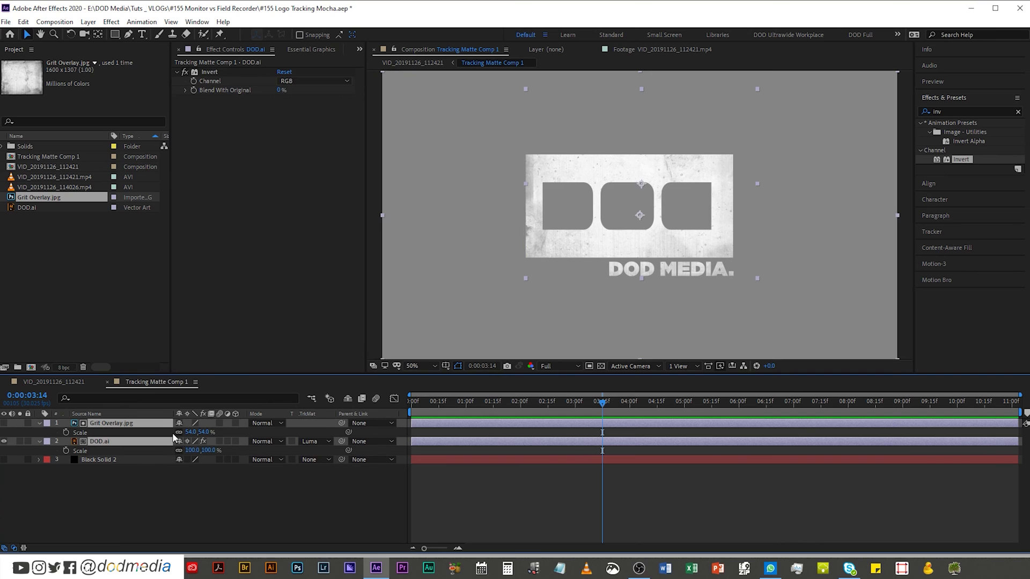
pyautogui.click(179, 450)
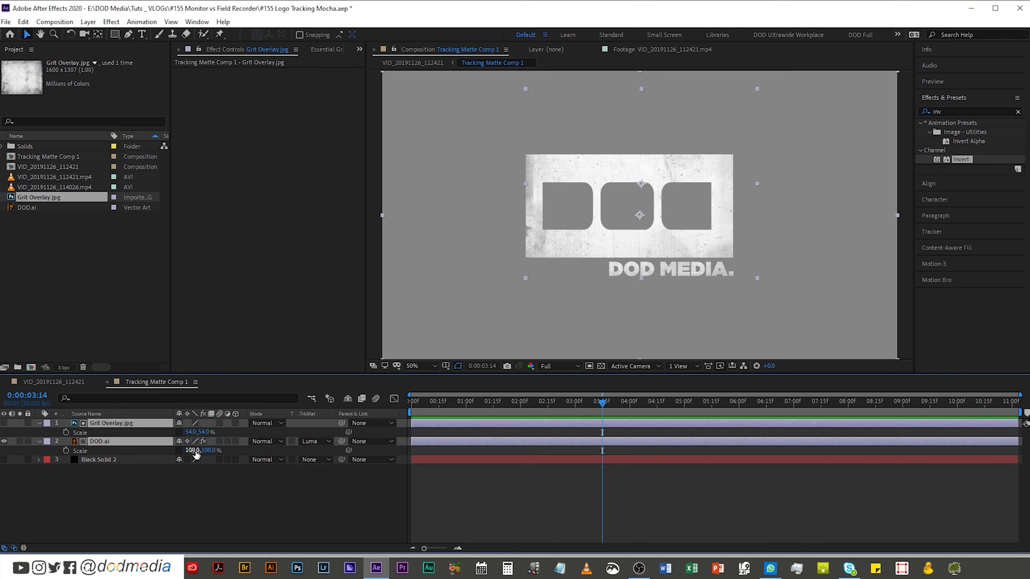
pyautogui.moveTo(201, 433); pyautogui.dragTo(197, 432)
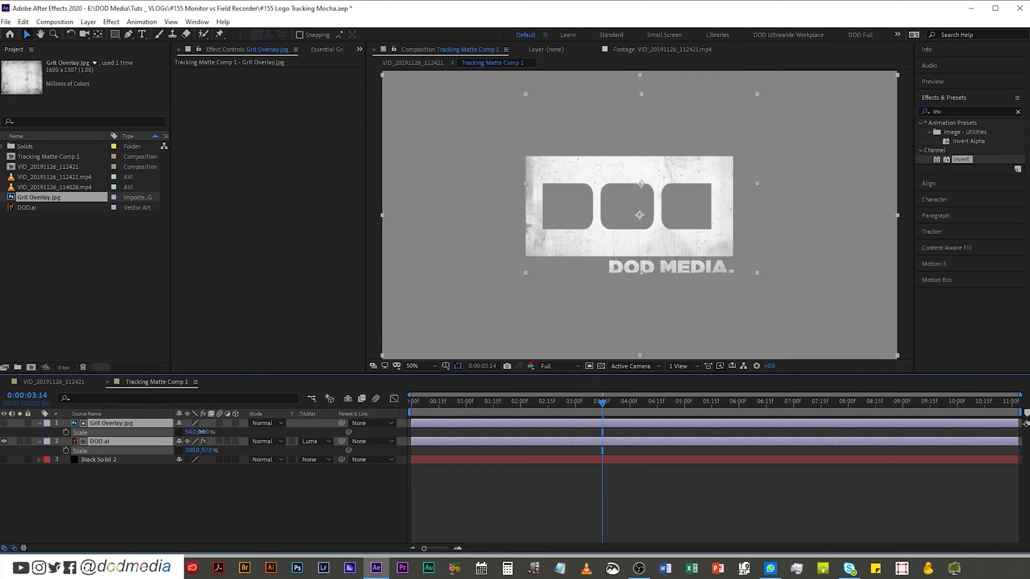
pyautogui.click(117, 422)
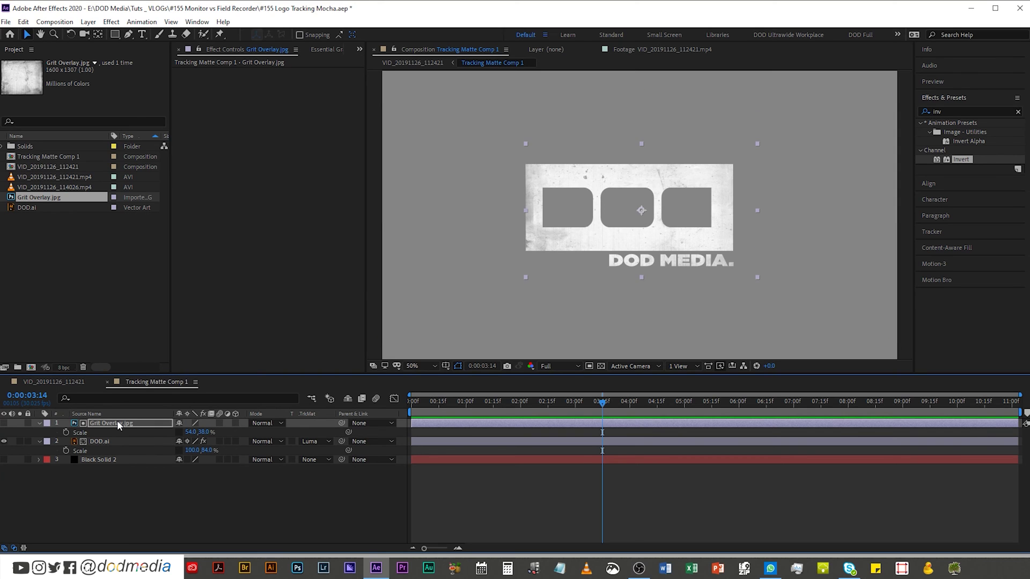
pyautogui.hotkey('shift', 'Left')
pyautogui.hotkey('shift', 'Left')
pyautogui.hotkey('shift', 'Up')
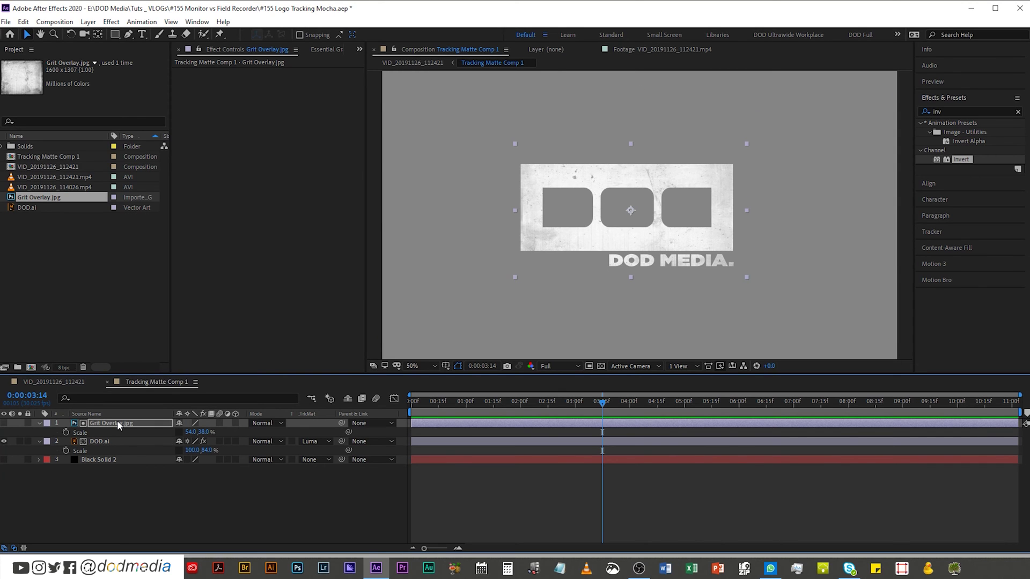
# Show safe-area guides and reposition the logo and grit, checking them on the wall.
pyautogui.click(53, 381)
pyautogui.click(157, 382)
pyautogui.press("'")
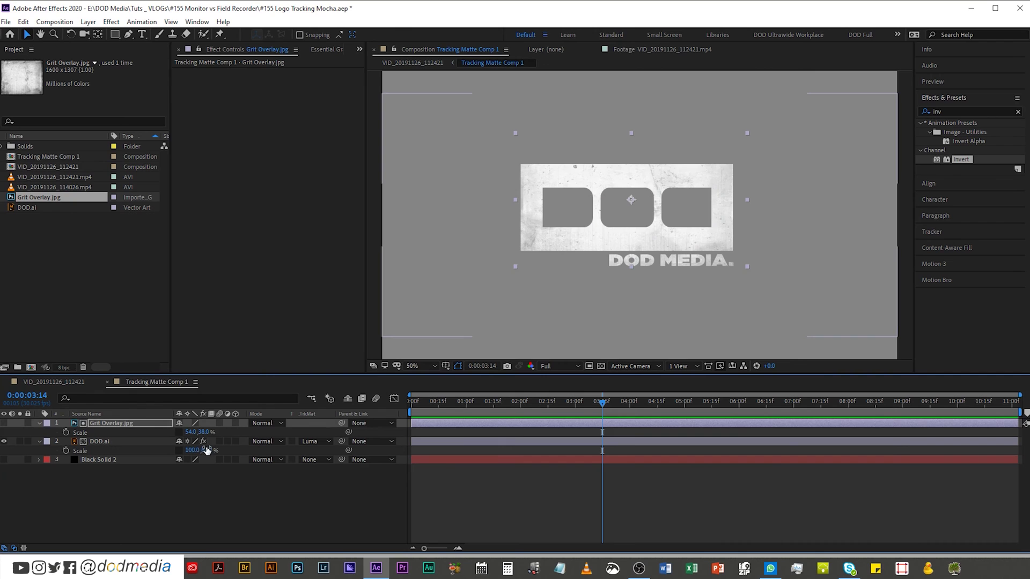
pyautogui.click(68, 381)
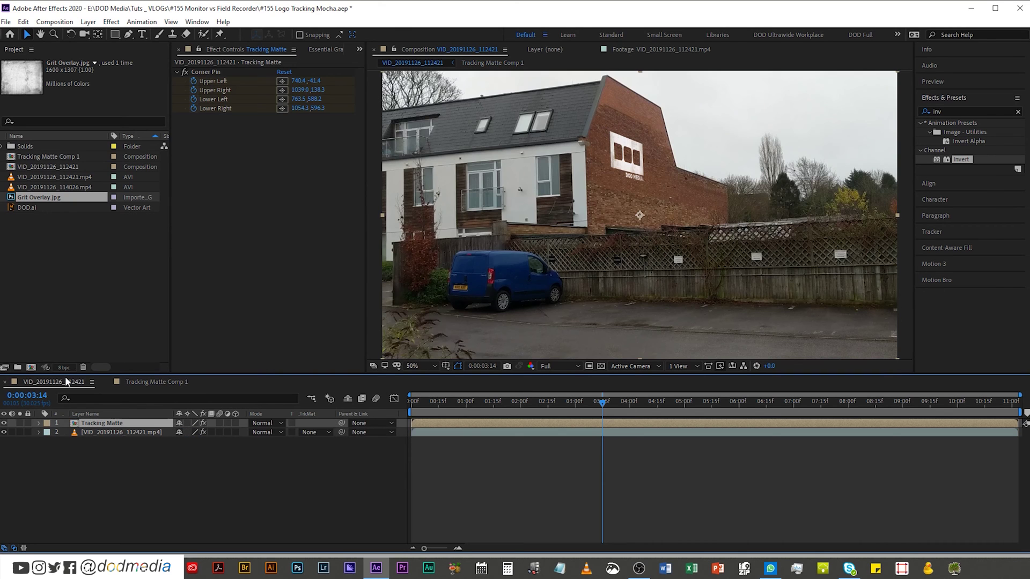
pyautogui.click(156, 381)
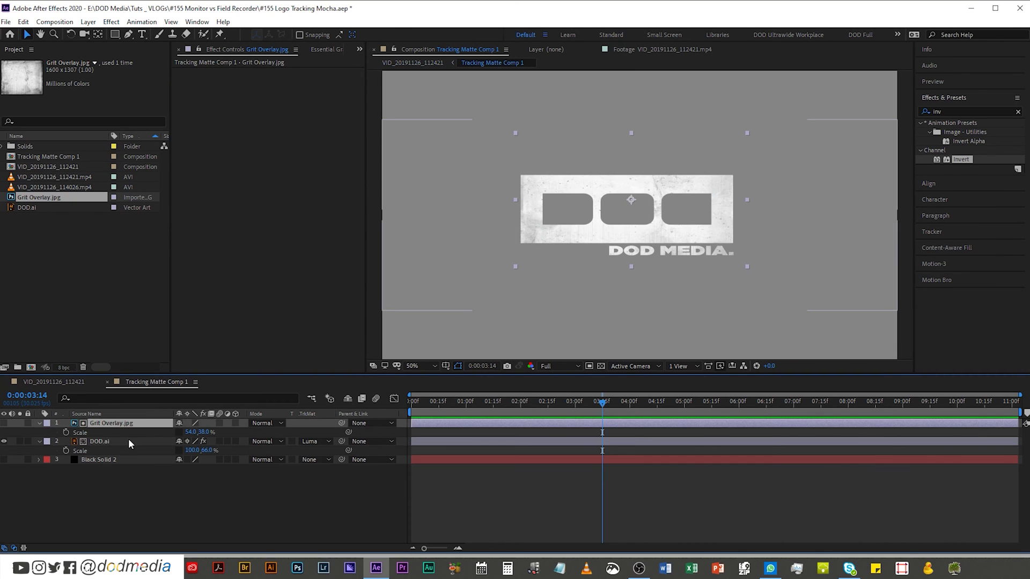
pyautogui.moveTo(548, 266); pyautogui.dragTo(618, 245)
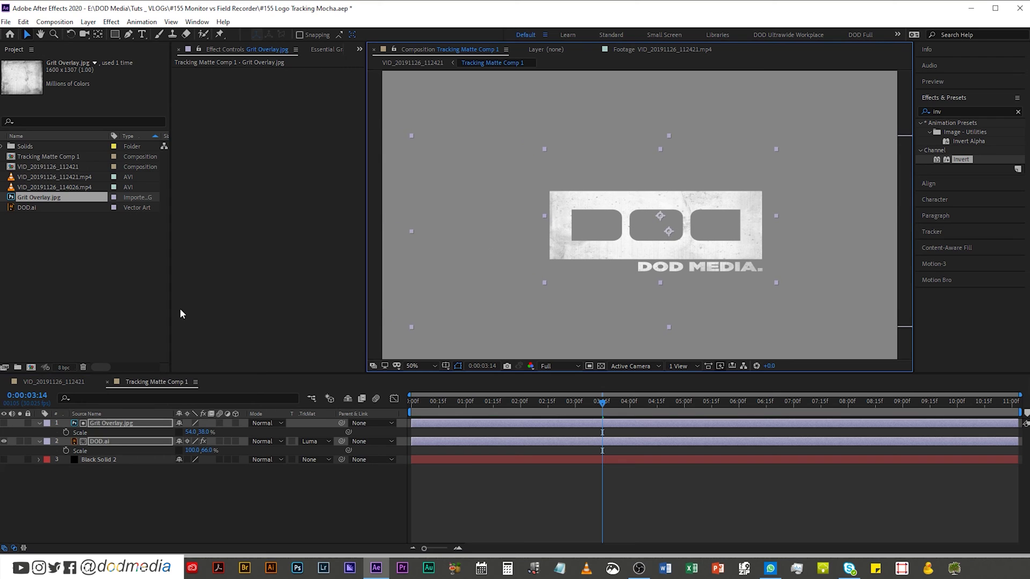
pyautogui.click(53, 381)
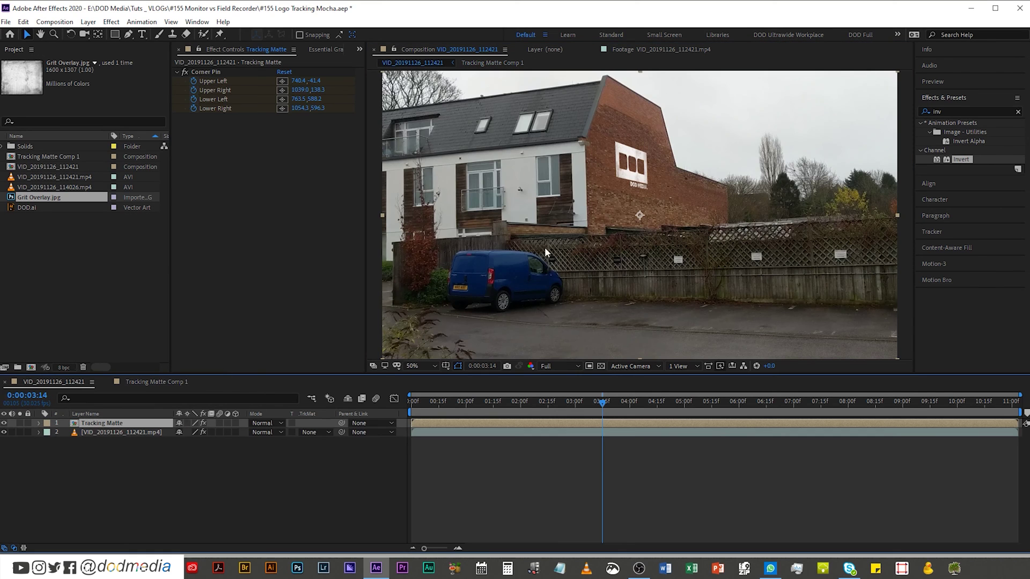
# Shift the logo further right, then slightly back left, reviewing it on the footage.
pyautogui.click(153, 384)
pyautogui.moveTo(671, 251); pyautogui.dragTo(718, 252)
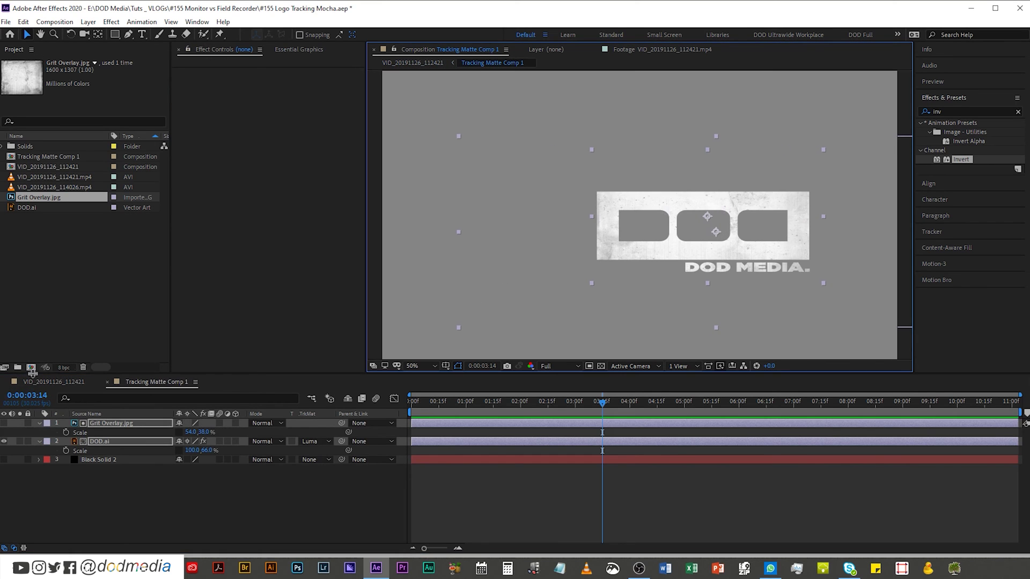
pyautogui.click(34, 381)
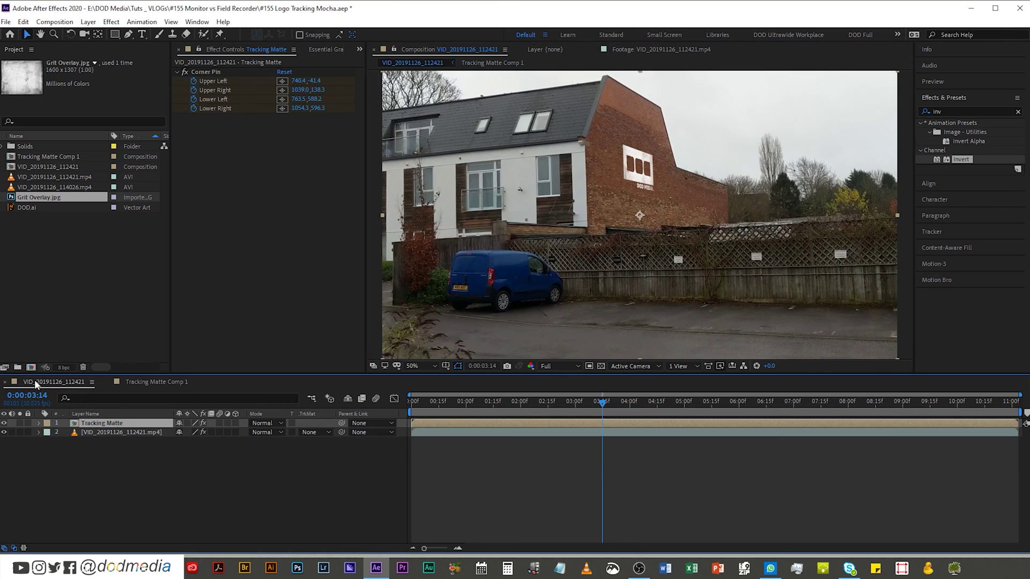
pyautogui.click(152, 382)
pyautogui.moveTo(687, 253); pyautogui.dragTo(677, 256)
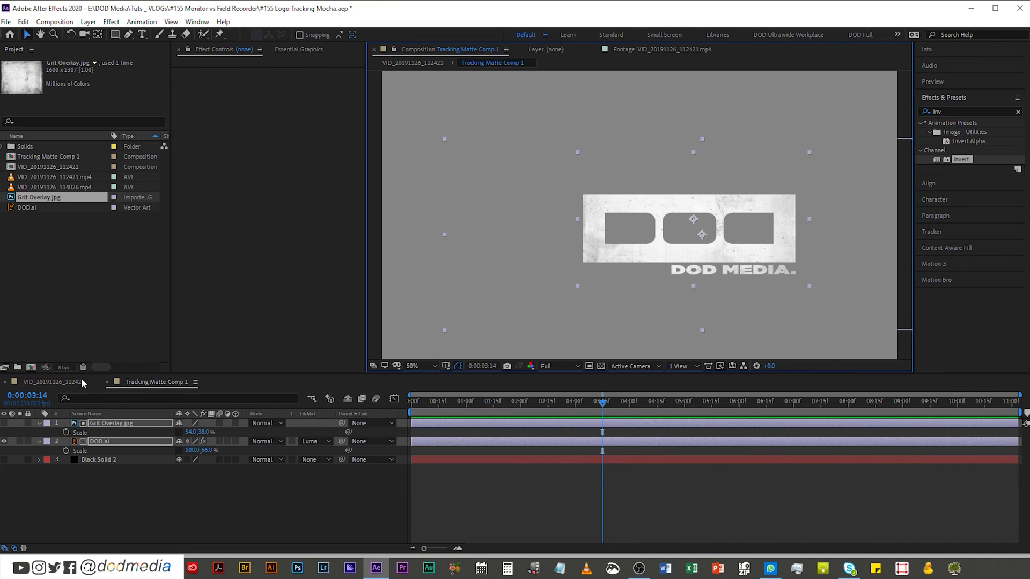
pyautogui.click(65, 382)
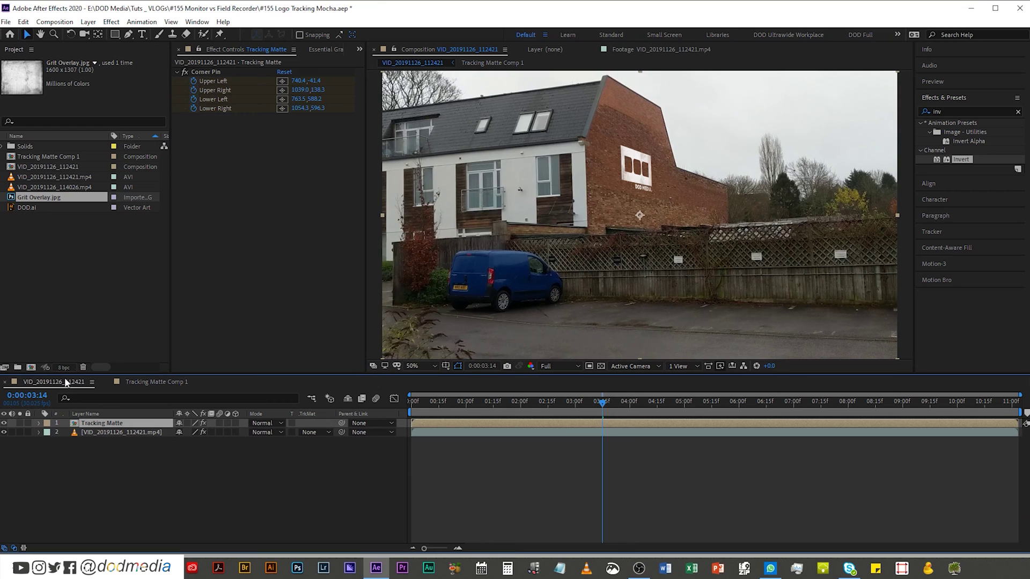
# Set the Tracking Matte layer's blend mode to Screen after trying Overlay.
pyautogui.click(267, 423)
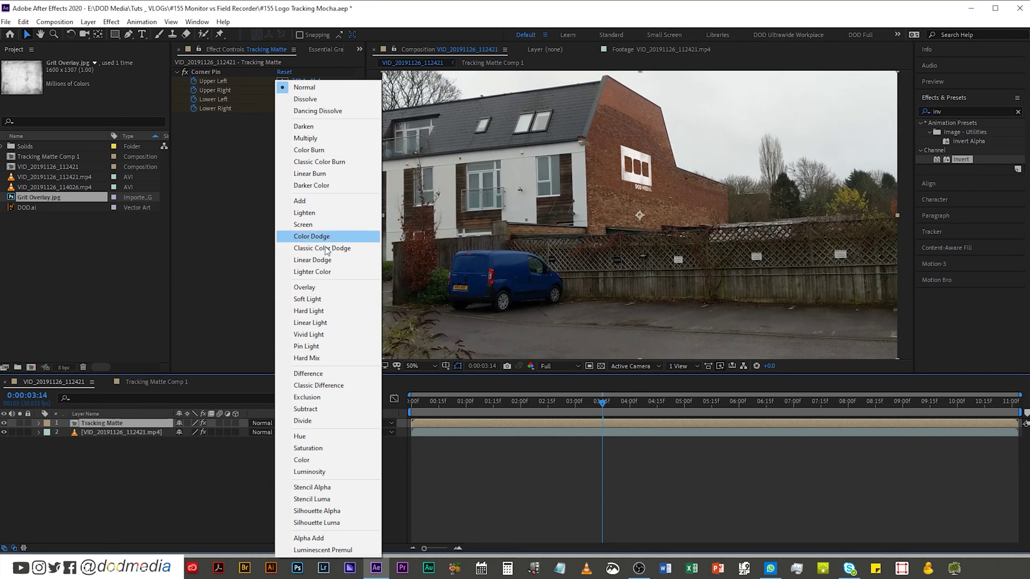
pyautogui.click(305, 287)
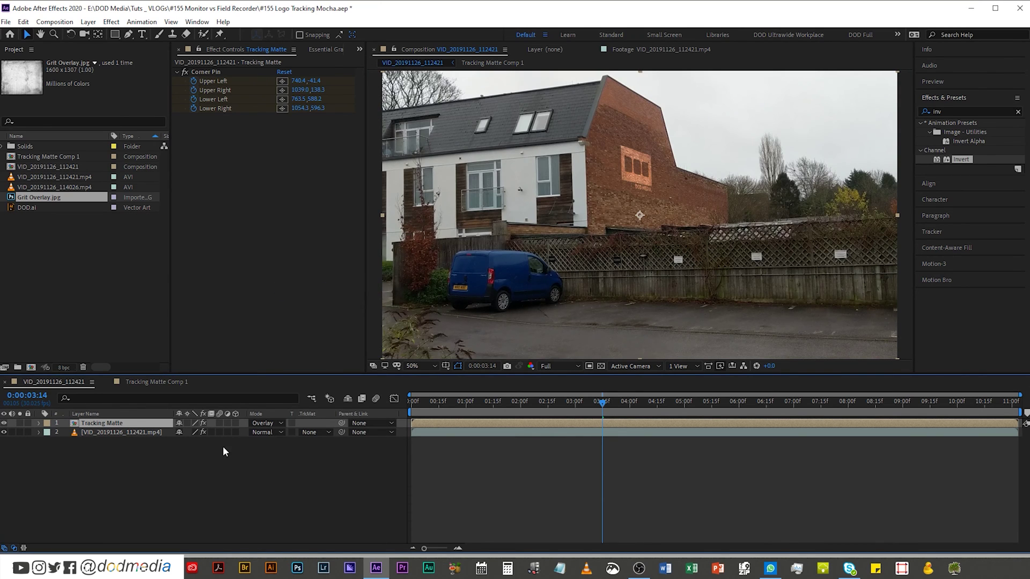
pyautogui.click(249, 422)
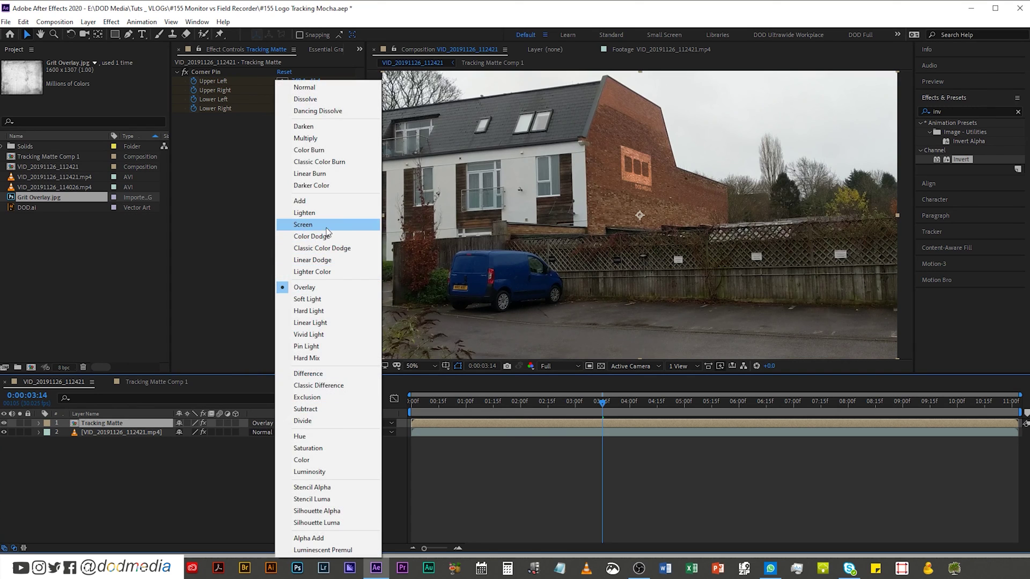
pyautogui.click(308, 226)
pyautogui.press('t')
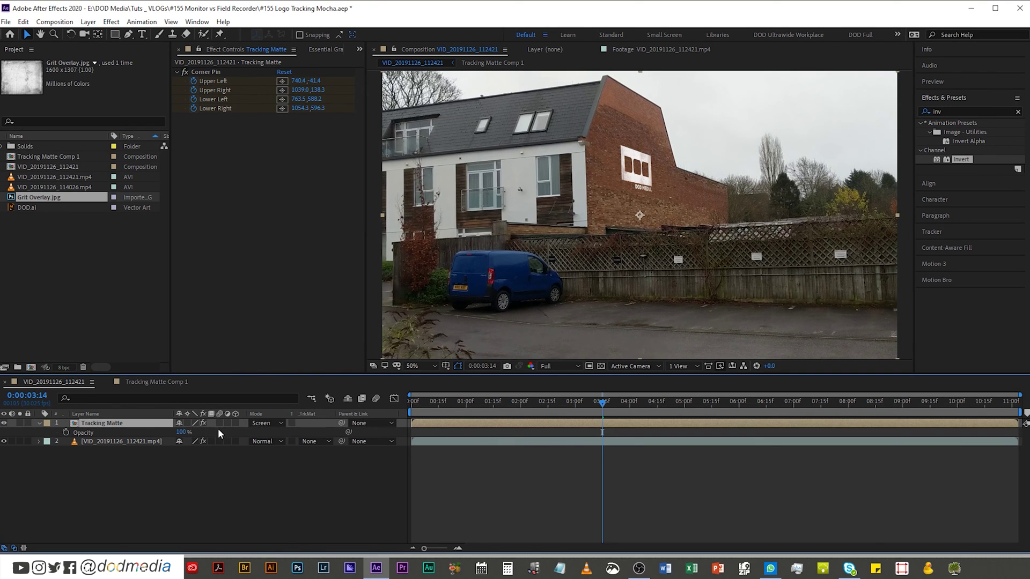
# Lower DOD.ai's opacity in Tracking Matte Comp 1 and rewind the footage comp.
pyautogui.click(151, 381)
pyautogui.click(107, 439)
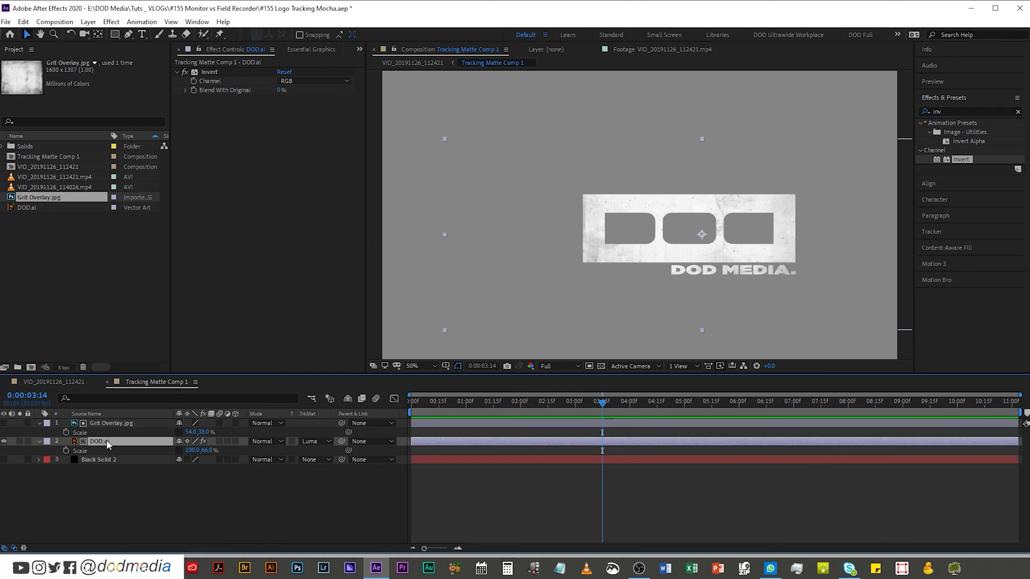
pyautogui.press('t')
pyautogui.press('Return')
pyautogui.click(50, 381)
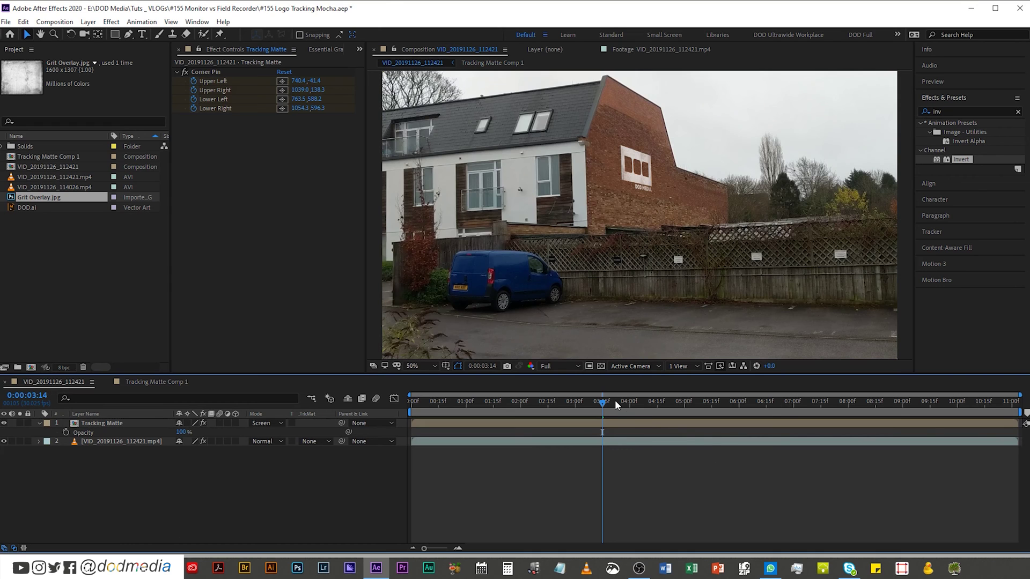
pyautogui.moveTo(611, 401); pyautogui.dragTo(412, 400)
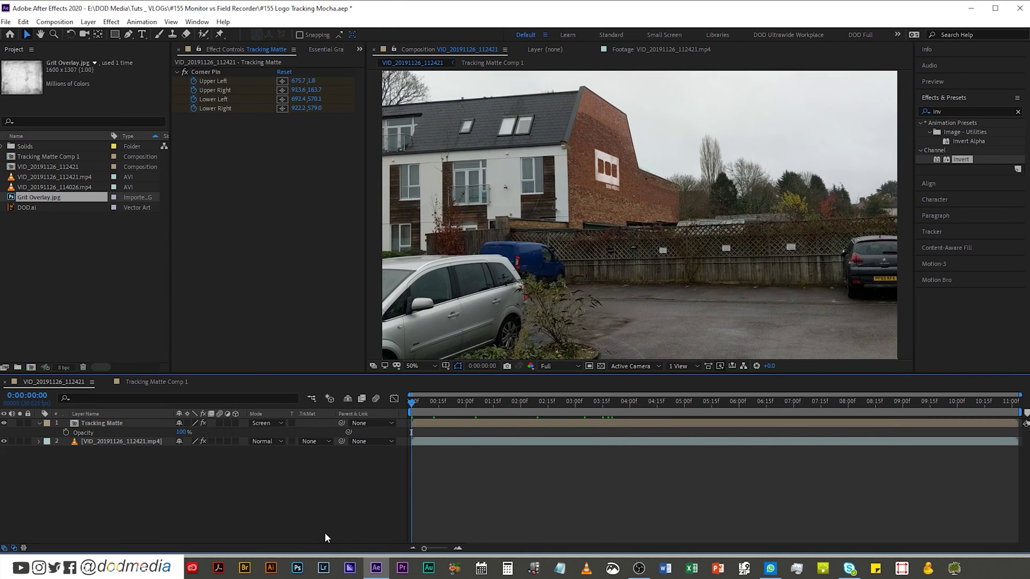
# Play a preview of the footage comp to watch the logo hold on the wall.
pyautogui.press('space')
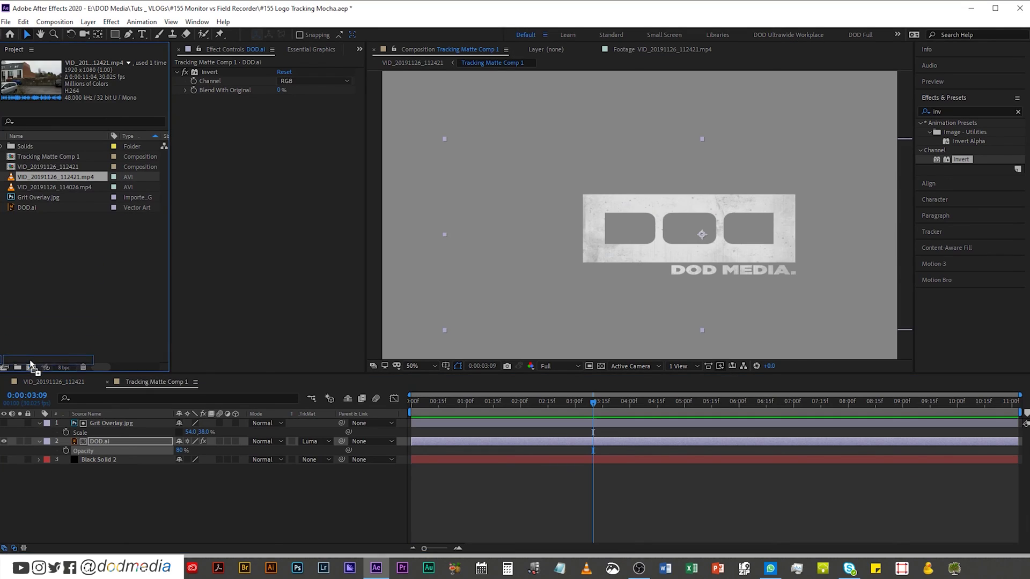
# Create a composition from VID_20191126_112421.mp4 and run Track Camera on it.
pyautogui.moveTo(30, 360); pyautogui.dragTo(30, 363)
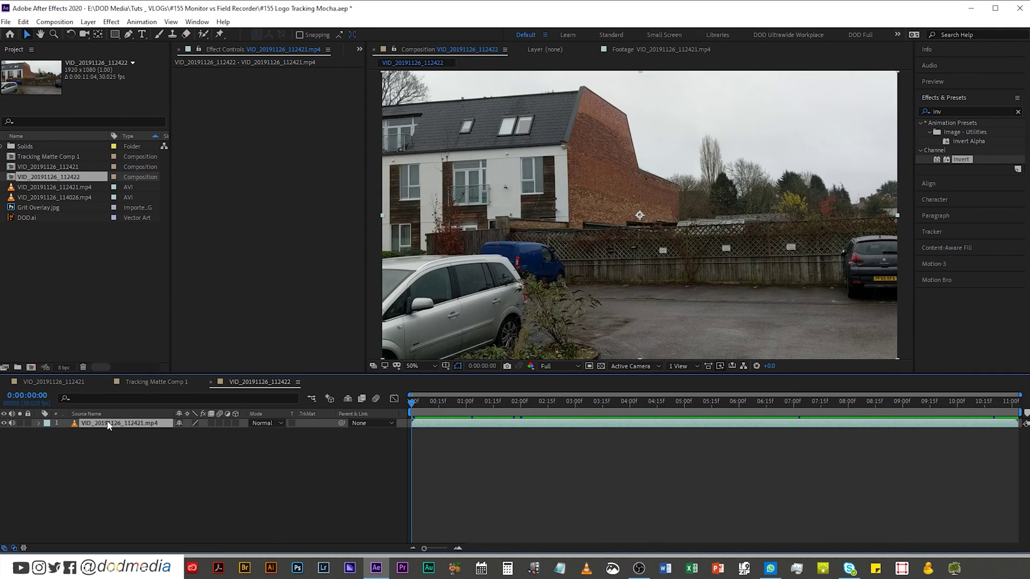
pyautogui.click(952, 232)
pyautogui.click(945, 178)
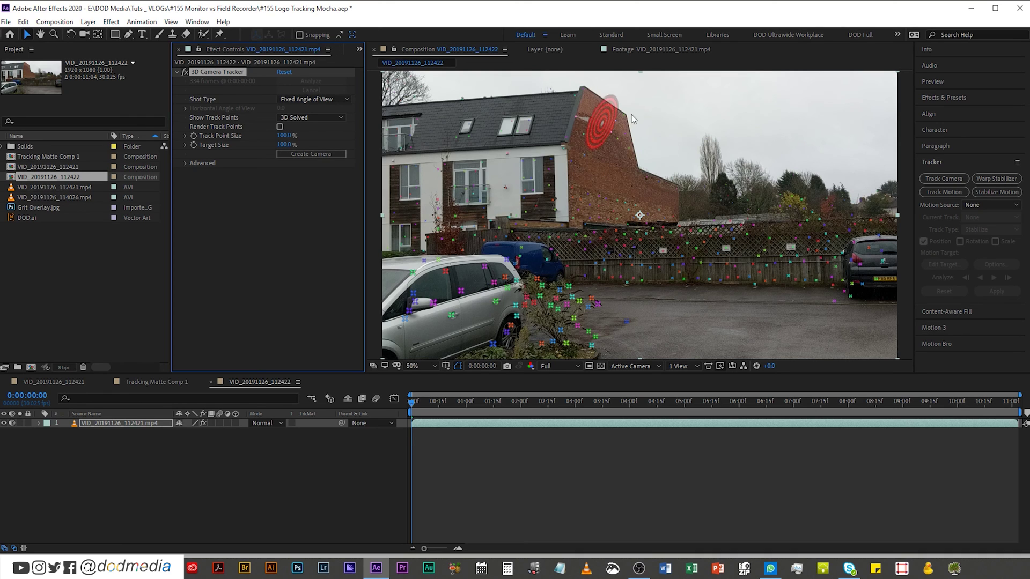
# Lasso track points on the brick wall's side and create a solid and camera there.
pyautogui.click(540, 151)
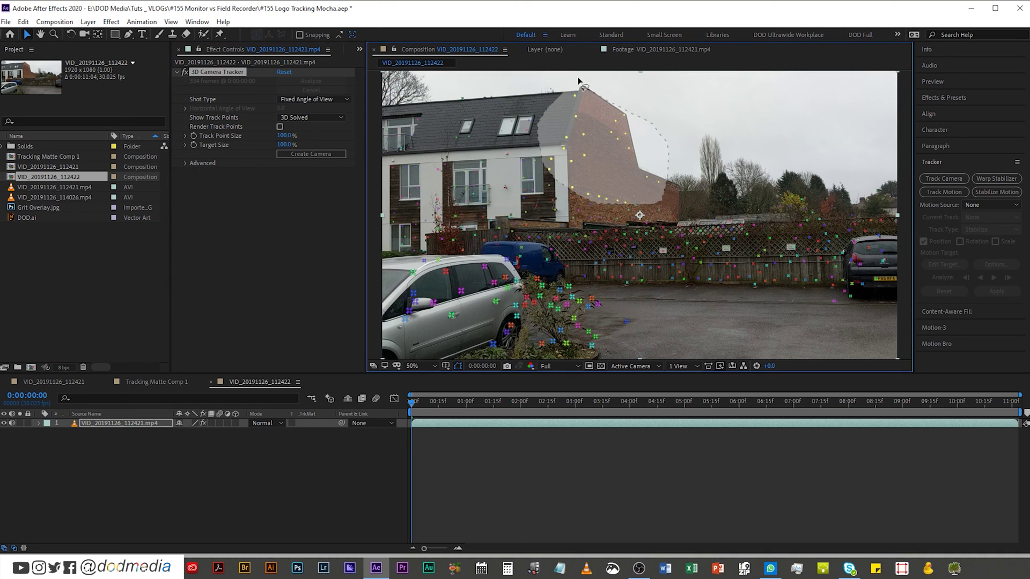
pyautogui.moveTo(579, 83); pyautogui.dragTo(616, 165)
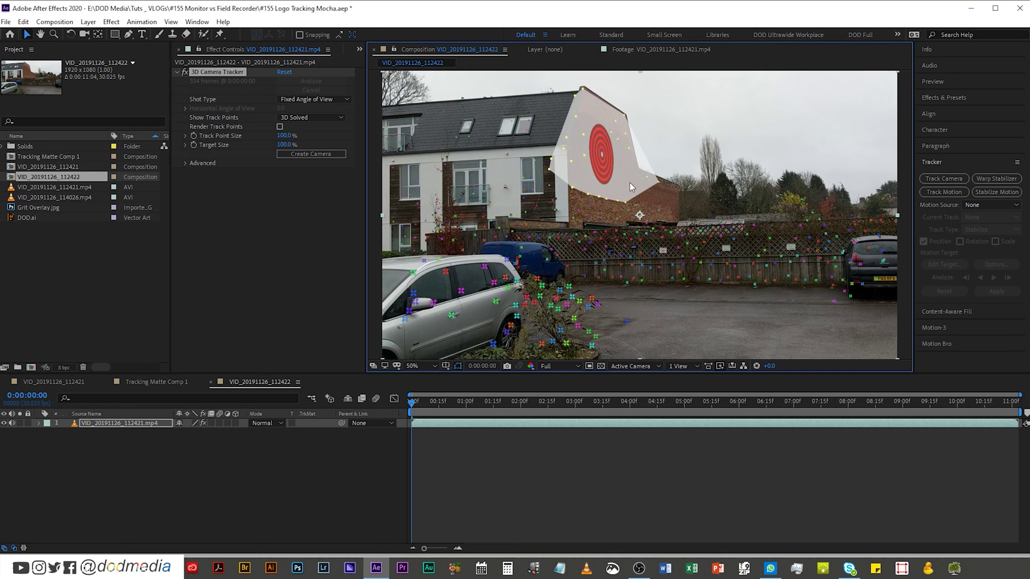
pyautogui.rightClick(603, 156)
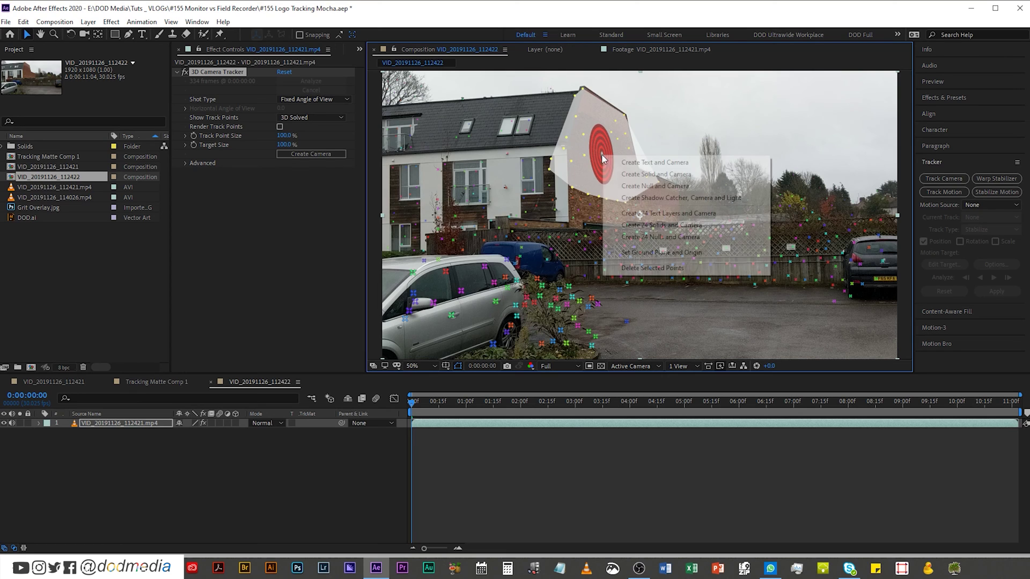
pyautogui.click(646, 174)
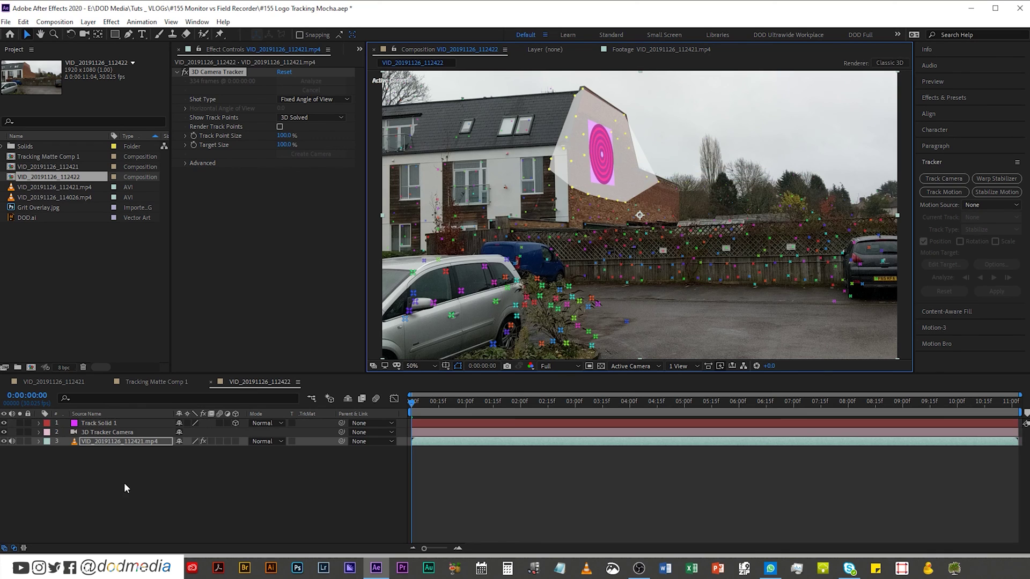
# Pre-compose Track Solid 1 into Track Solid 1 Comp 1 and add DOD.ai to it.
pyautogui.click(104, 424)
pyautogui.rightClick(109, 421)
pyautogui.moveTo(137, 348)
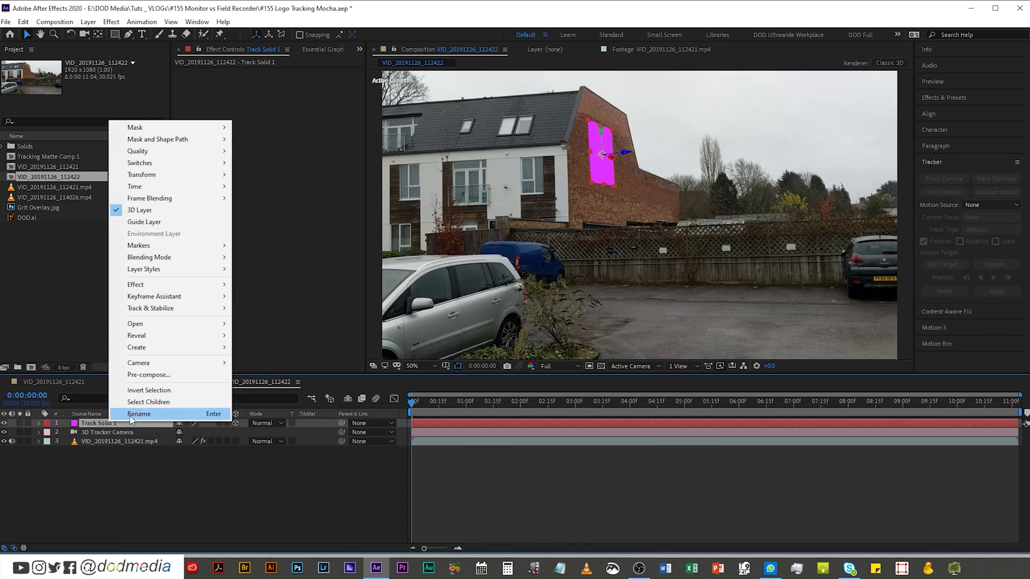
pyautogui.click(153, 374)
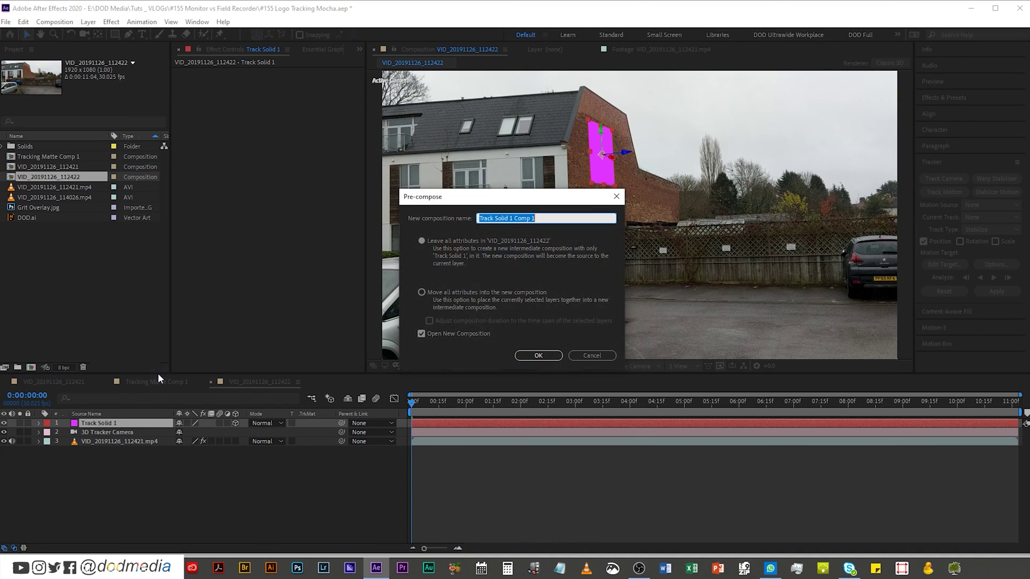
pyautogui.click(538, 357)
pyautogui.moveTo(27, 228)
pyautogui.mouseDown()
pyautogui.moveTo(96, 436)
pyautogui.moveTo(1, 439)
pyautogui.mouseUp()
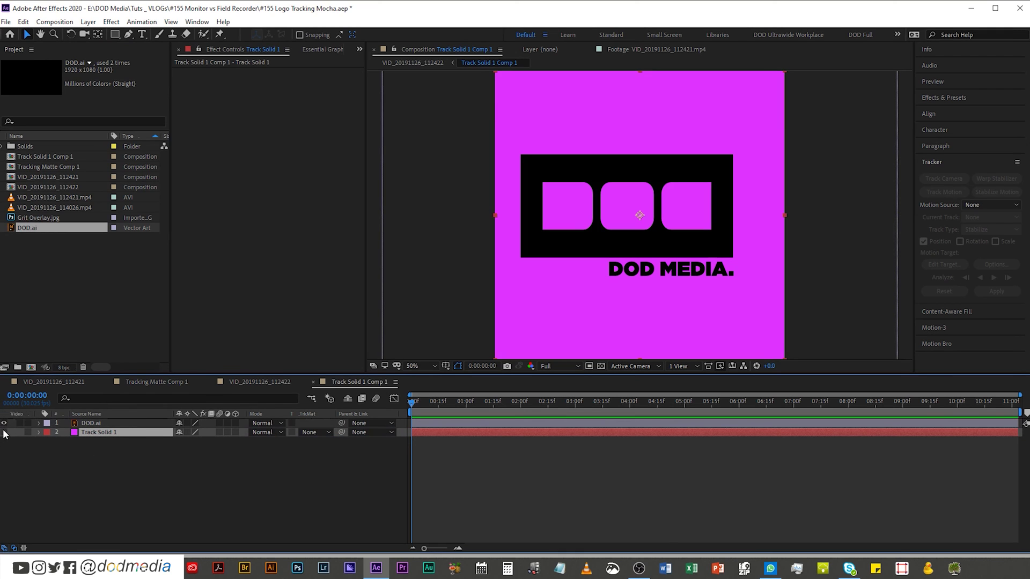
pyautogui.click(94, 424)
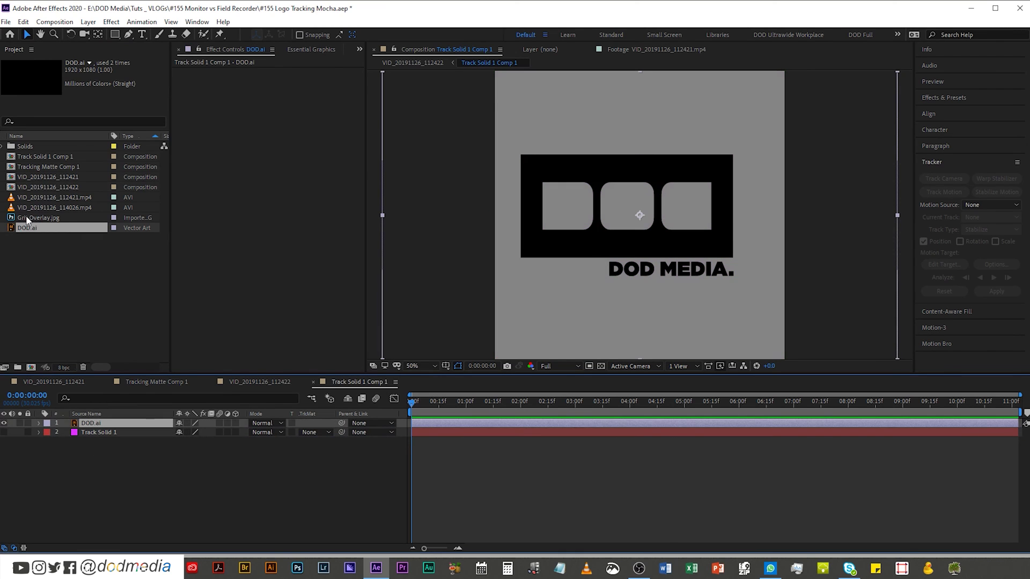
# Place Grit Overlay.jpg on top as DOD.ai's Luma matte and search for Invert.
pyautogui.moveTo(26, 218); pyautogui.dragTo(94, 360)
pyautogui.moveTo(97, 413); pyautogui.dragTo(97, 420)
pyautogui.click(314, 433)
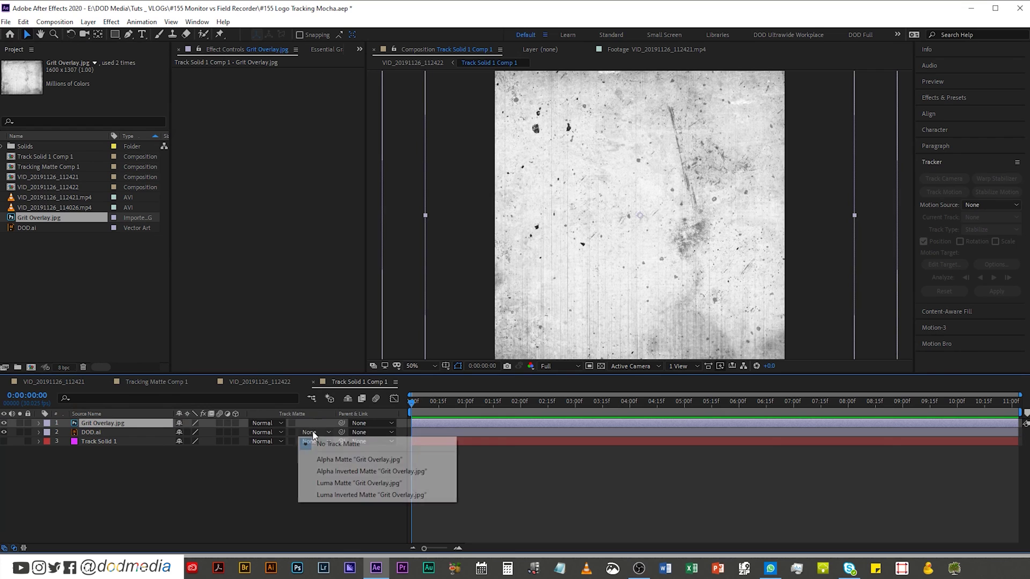
pyautogui.click(346, 485)
pyautogui.click(102, 432)
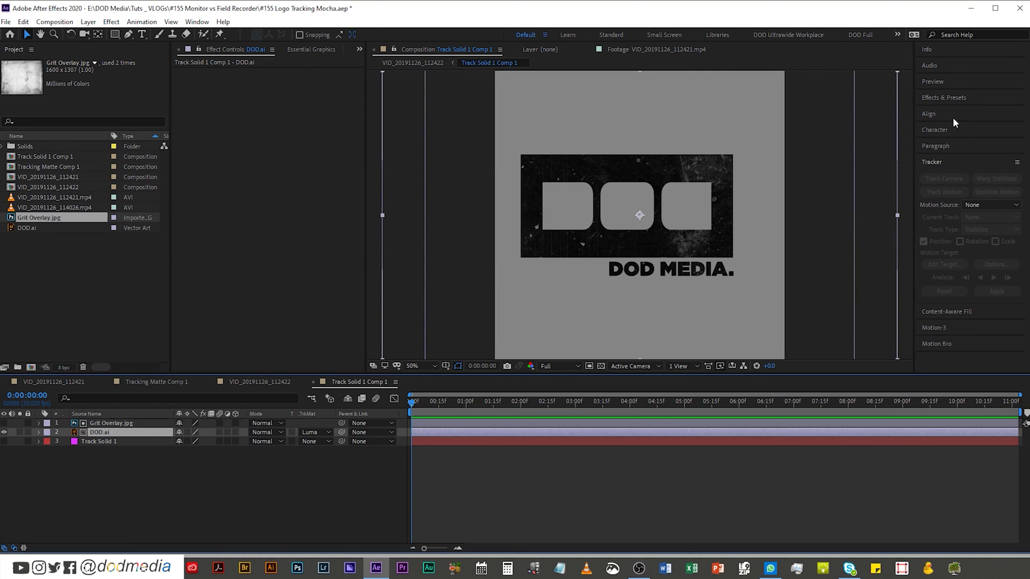
pyautogui.click(954, 99)
pyautogui.write('inv')
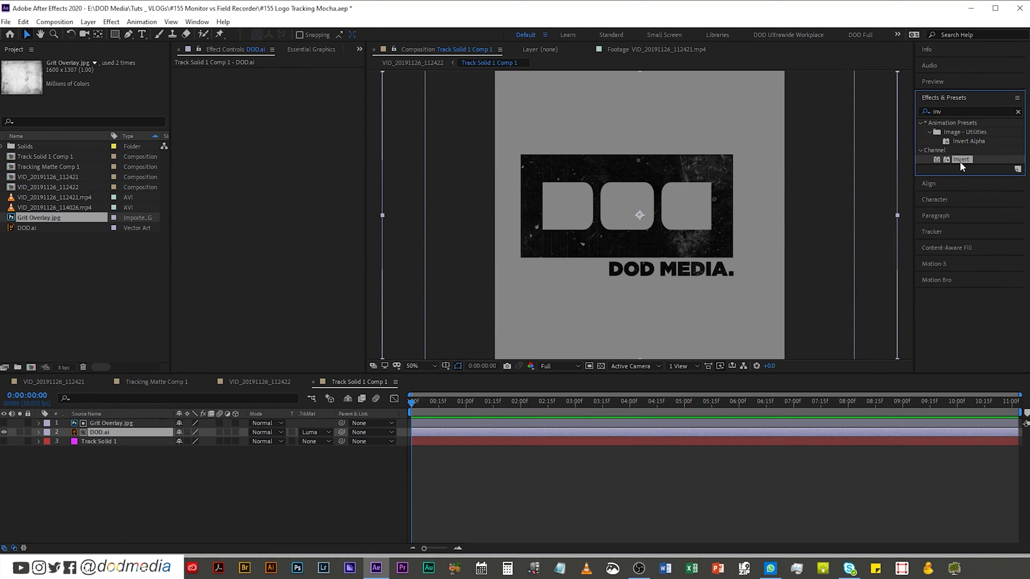
pyautogui.click(235, 380)
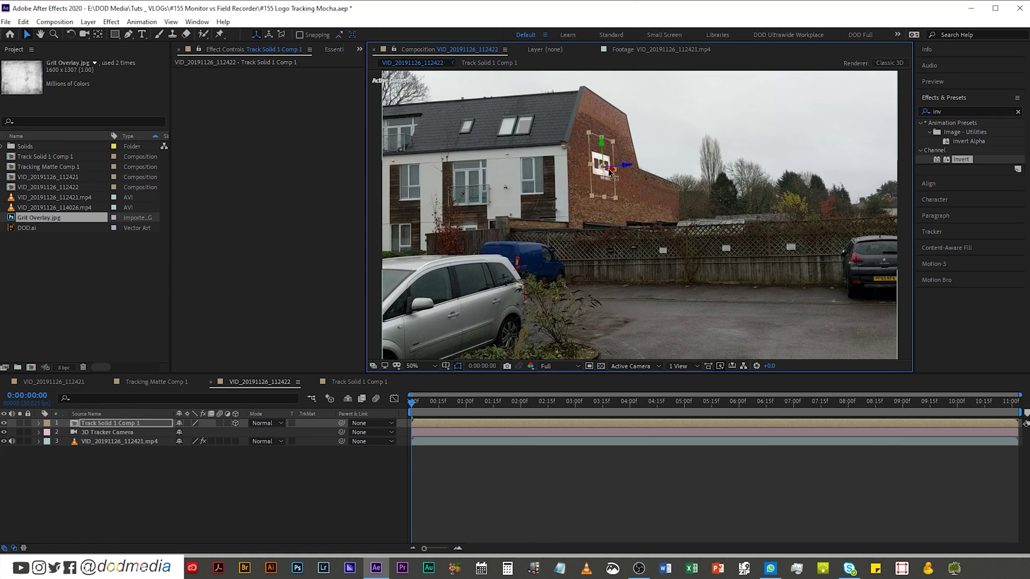
# Reveal Track Solid 1 Comp 1's rotation properties to edit its Z Rotation.
pyautogui.press('r')
pyautogui.click(194, 460)
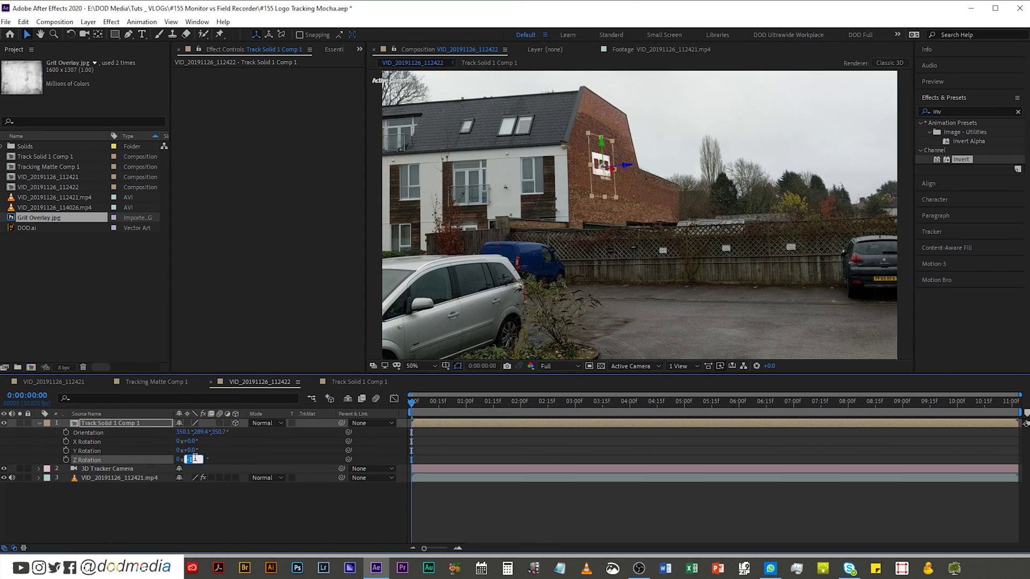